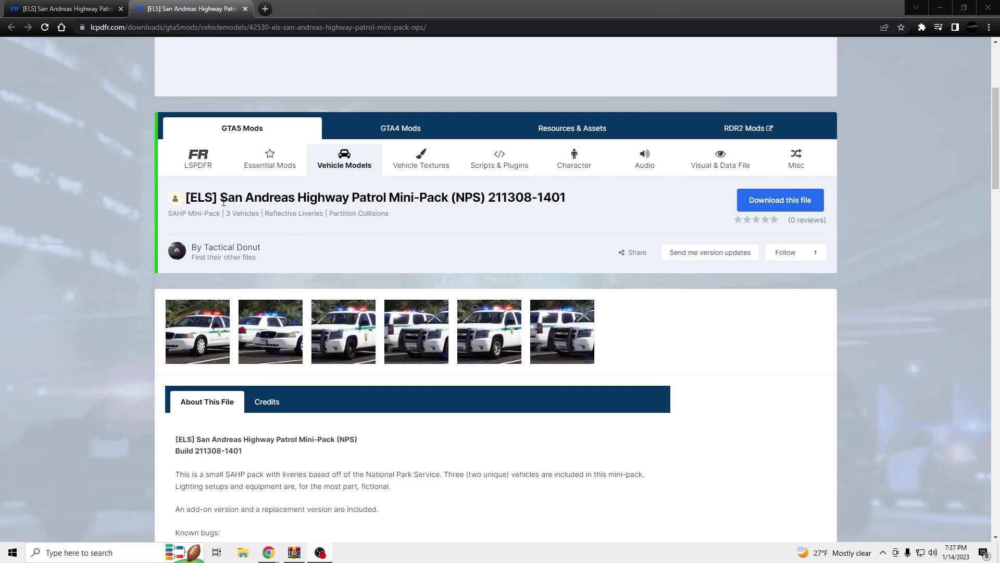
Step: Highlight the pack title and author name, then scroll through the mod description
drag(223, 203, 472, 203)
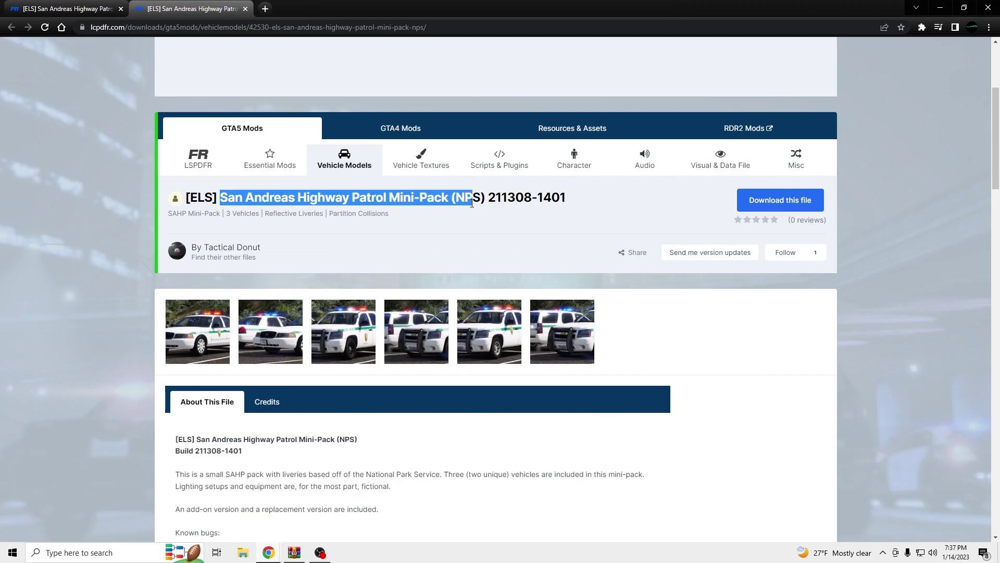
drag(296, 252, 214, 245)
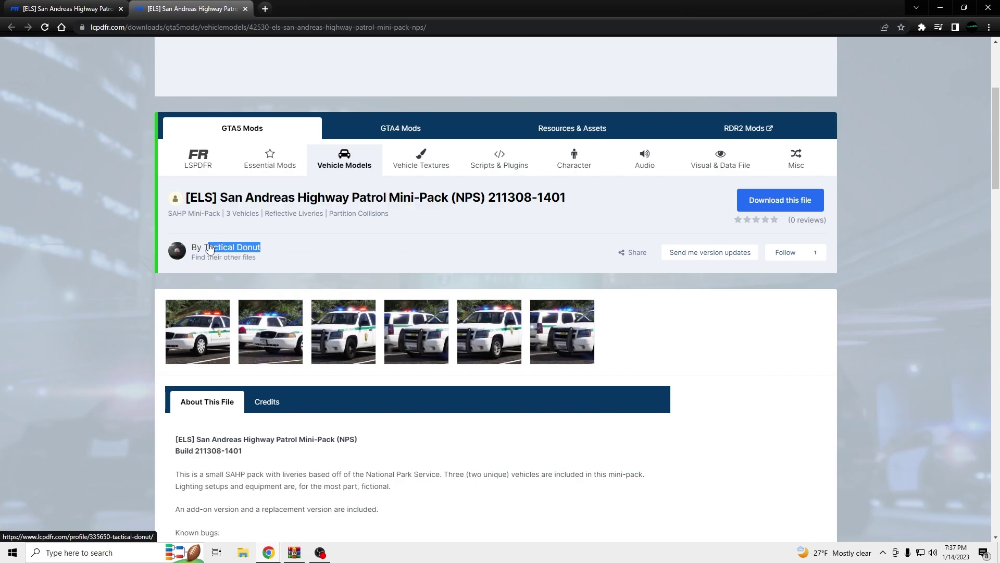
scroll(210, 248, down, 12)
right_click(323, 418)
click(661, 296)
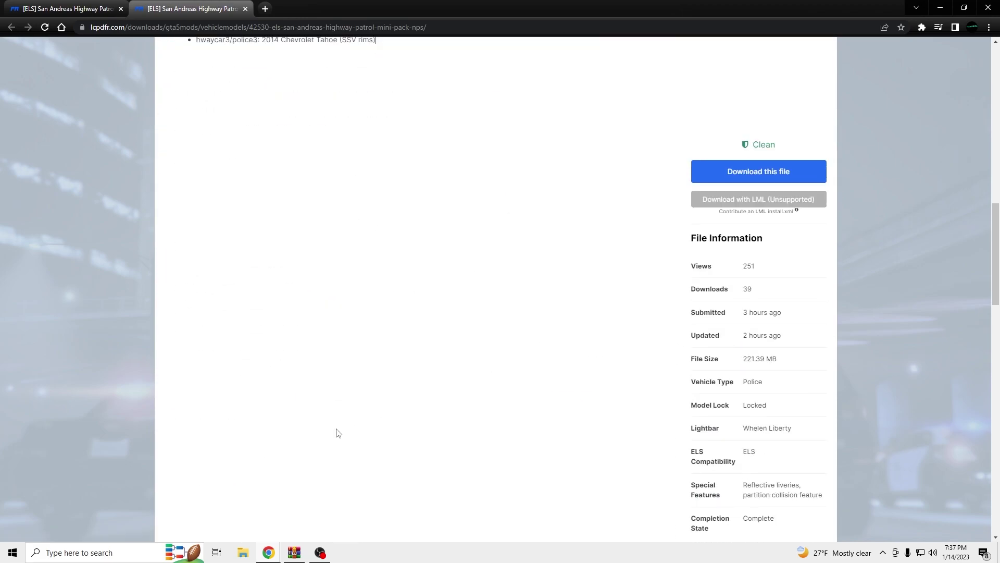
scroll(329, 442, up, 8)
Step: View the author's profile in a new tab, then close it and return to the download page
middle_click(255, 97)
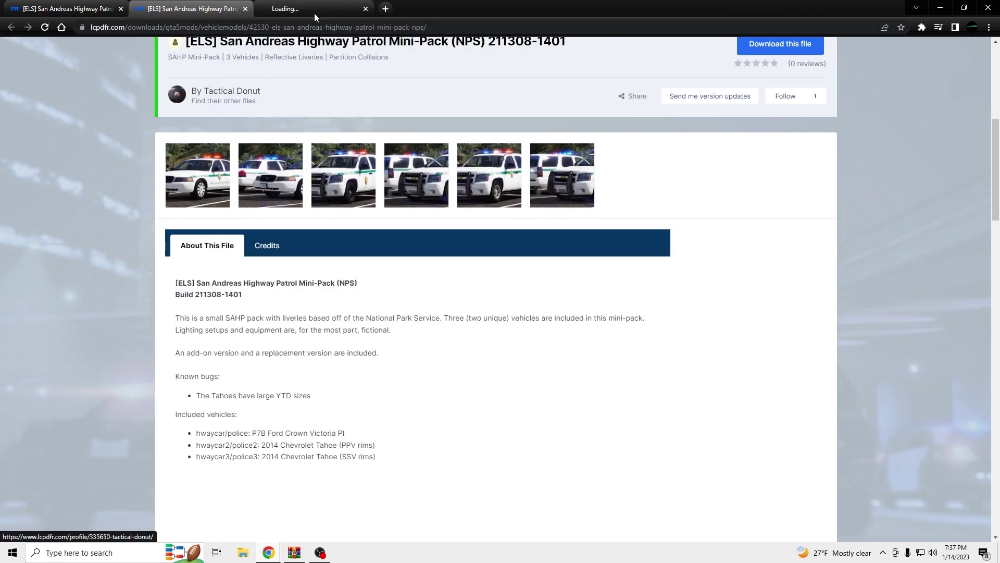
click(338, 10)
click(370, 9)
scroll(229, 238, down, 4)
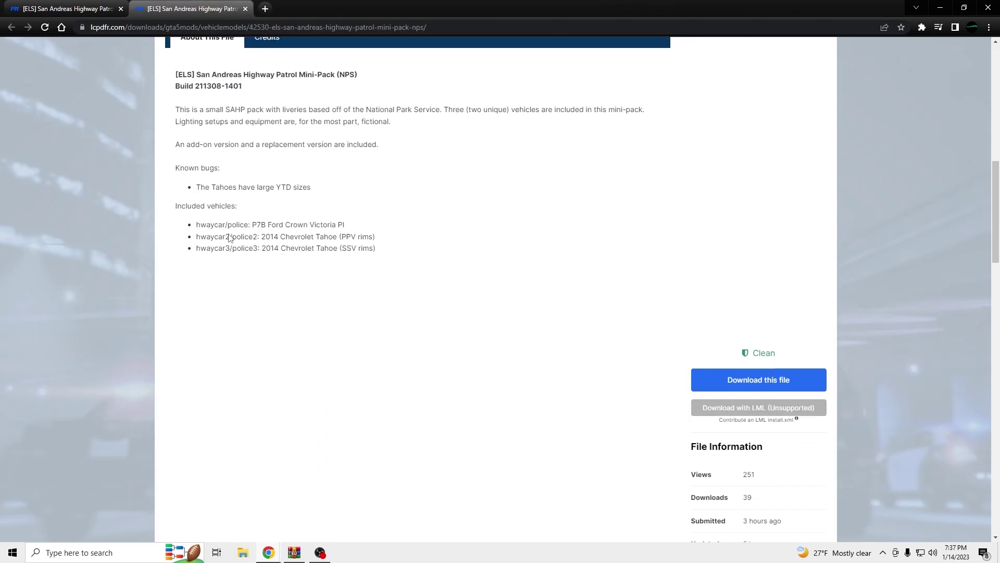
scroll(229, 235, up, 6)
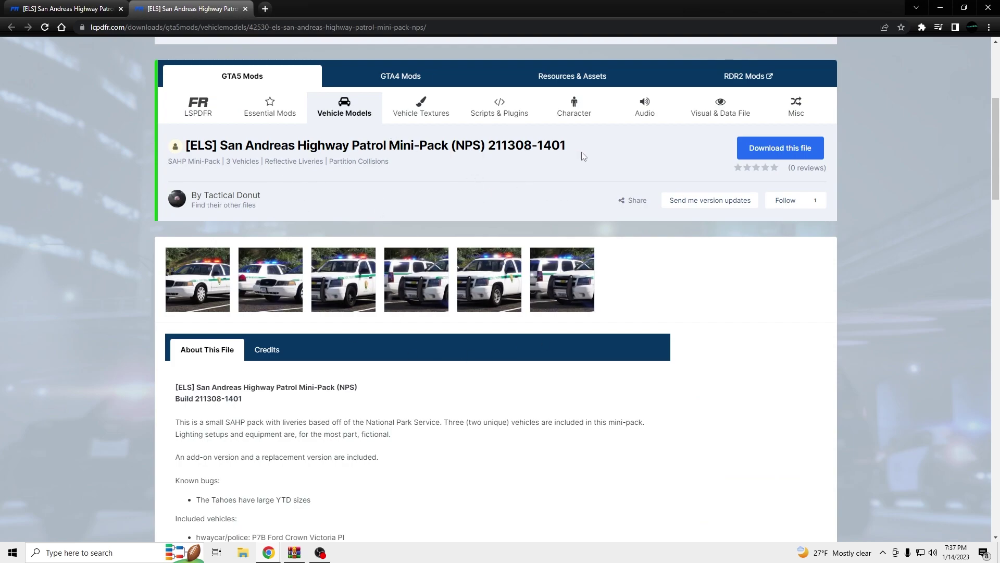
Step: Select the full [ELS] San Andreas Highway Patrol Mini-Pack title on the page
drag(584, 156, 194, 150)
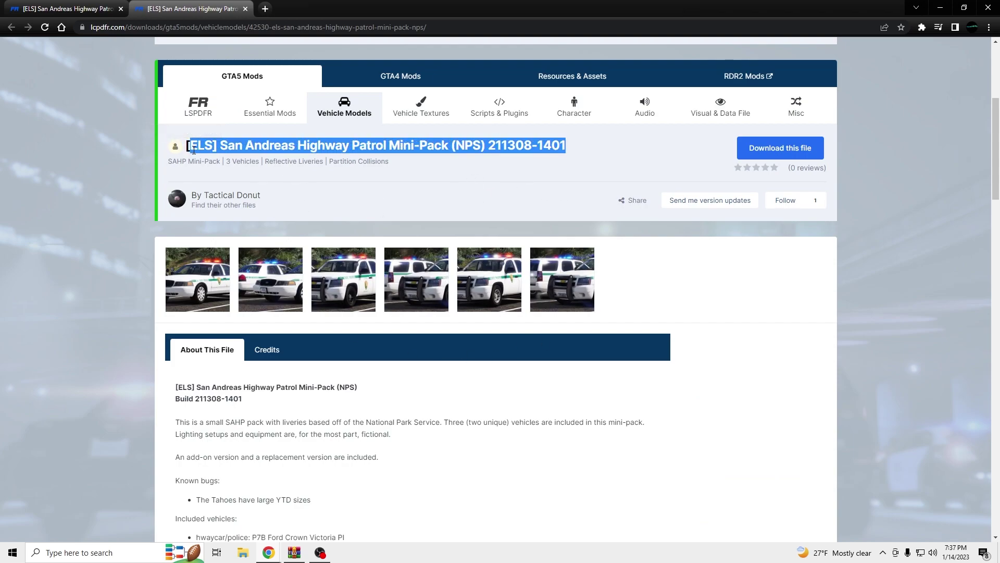
click(601, 147)
drag(597, 149, 193, 139)
drag(621, 138, 193, 140)
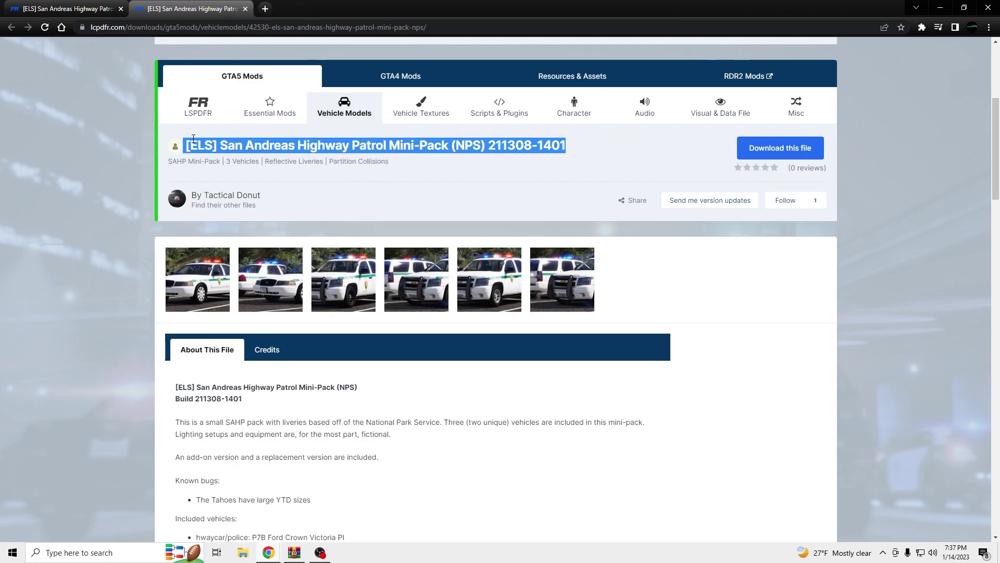
click(672, 156)
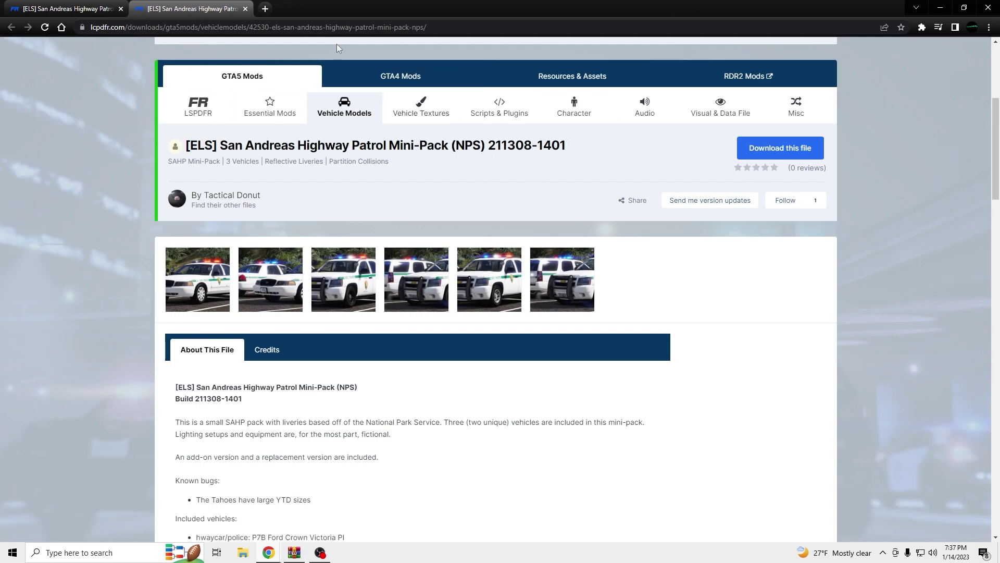
Step: Close Chrome and open the SAHP Mini-Pack zip from Downloads in WinRAR
click(995, 12)
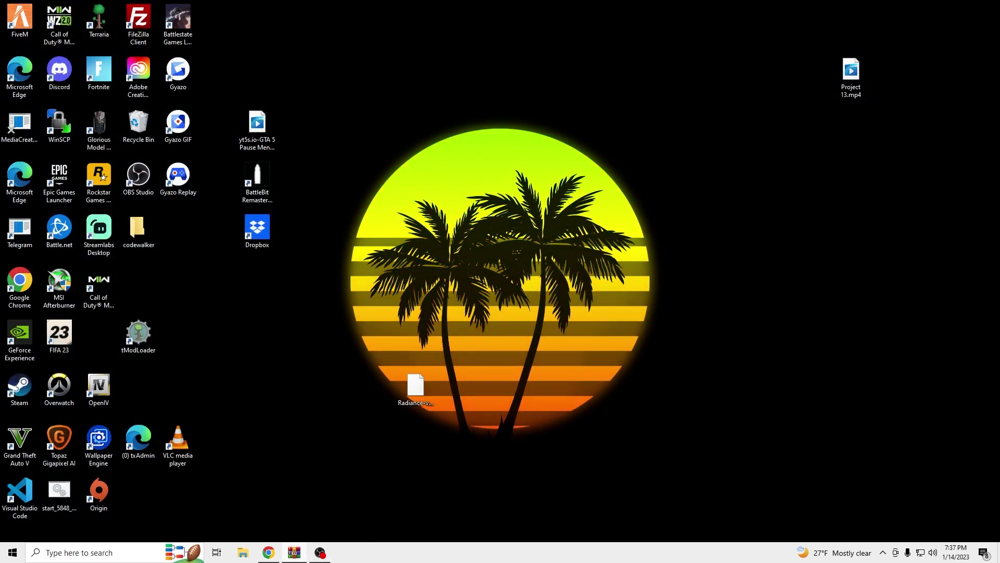
click(243, 552)
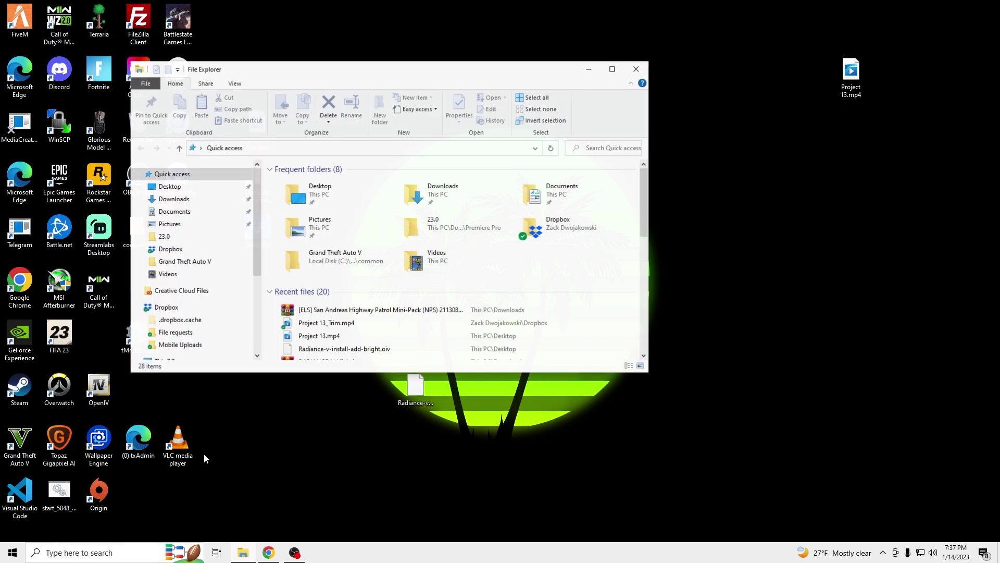
click(173, 198)
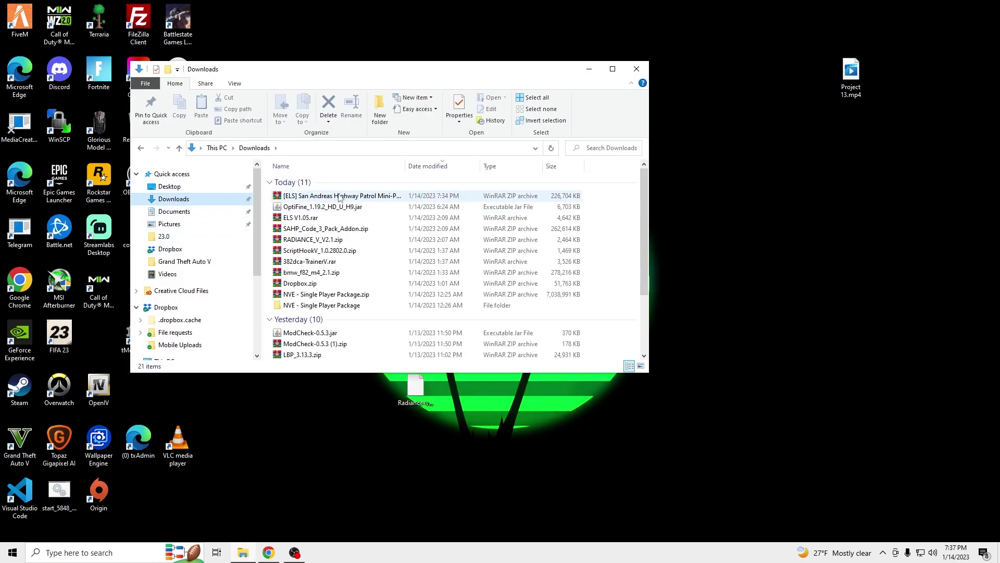
double_click(366, 200)
drag(448, 64, 342, 69)
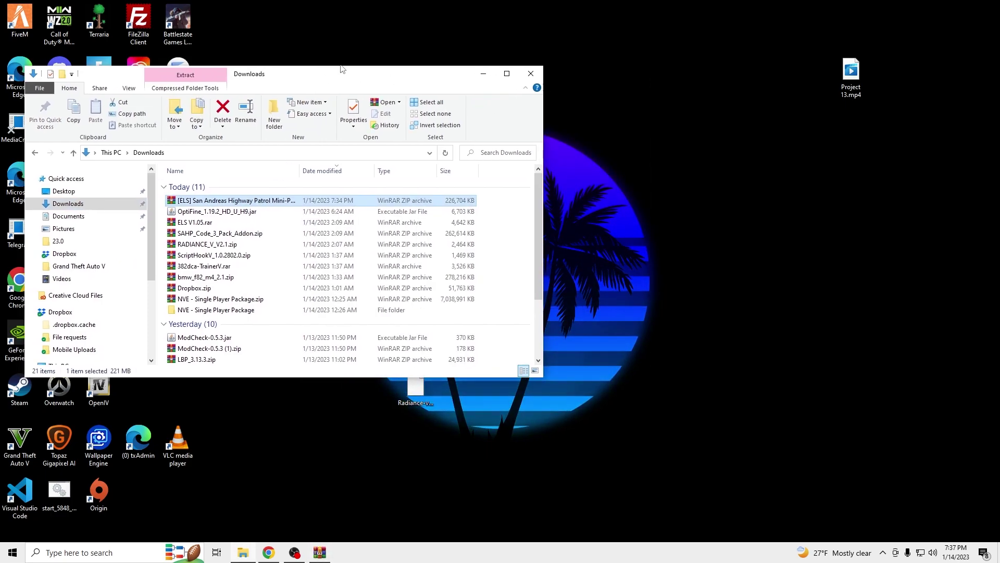
click(530, 73)
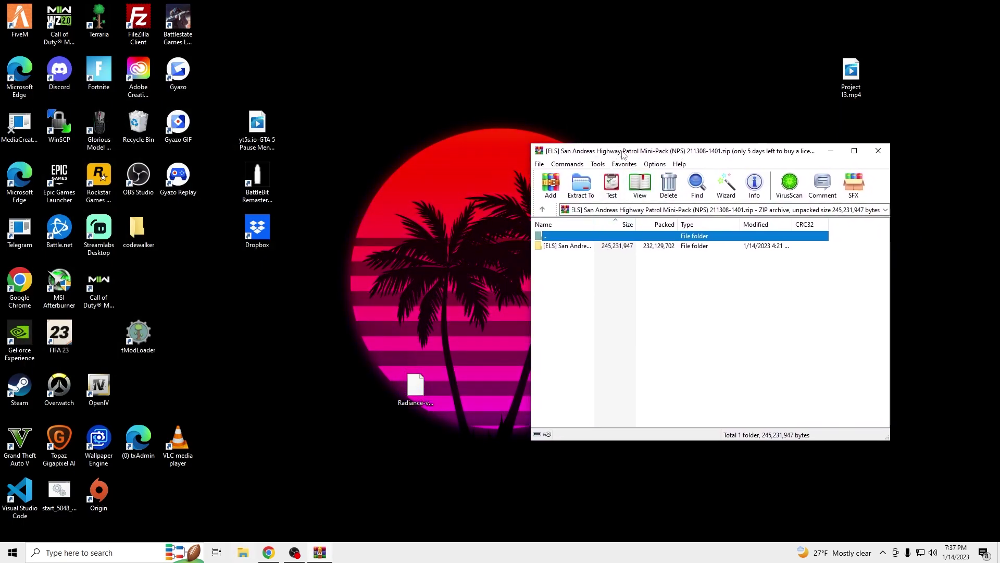
Step: Launch OpenIV for GTA V (Windows) and switch it into edit mode
drag(623, 155, 674, 141)
click(89, 388)
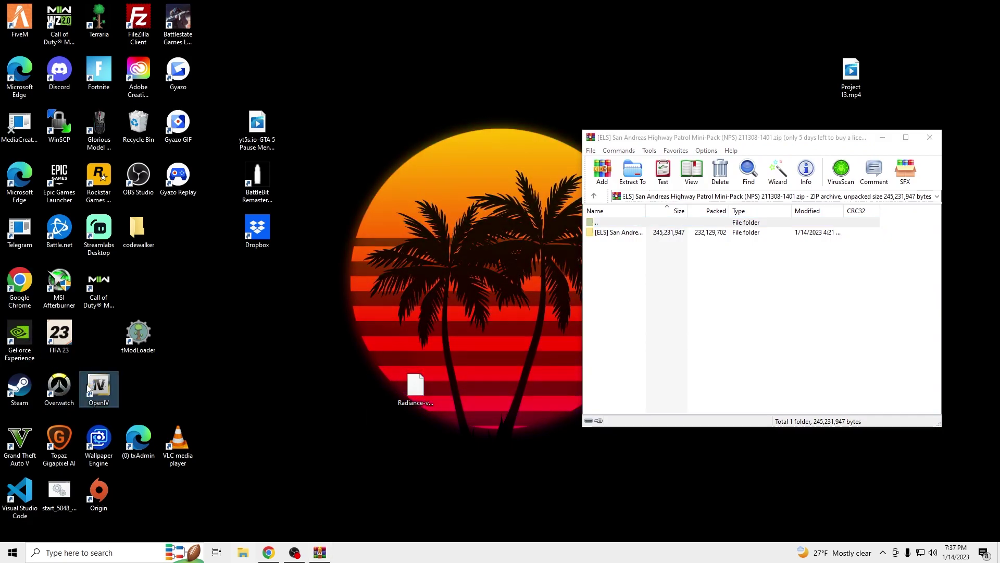
double_click(89, 388)
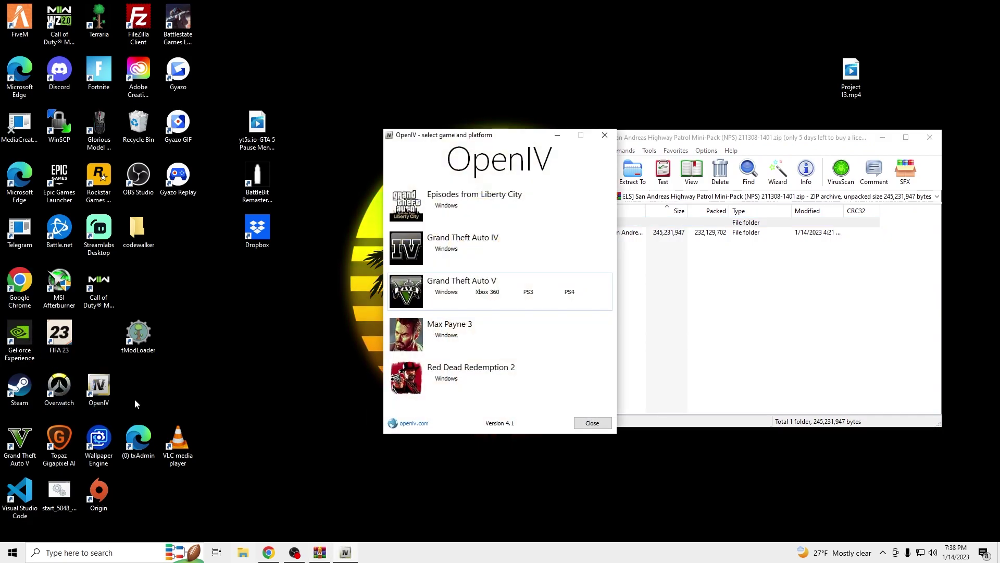
click(446, 292)
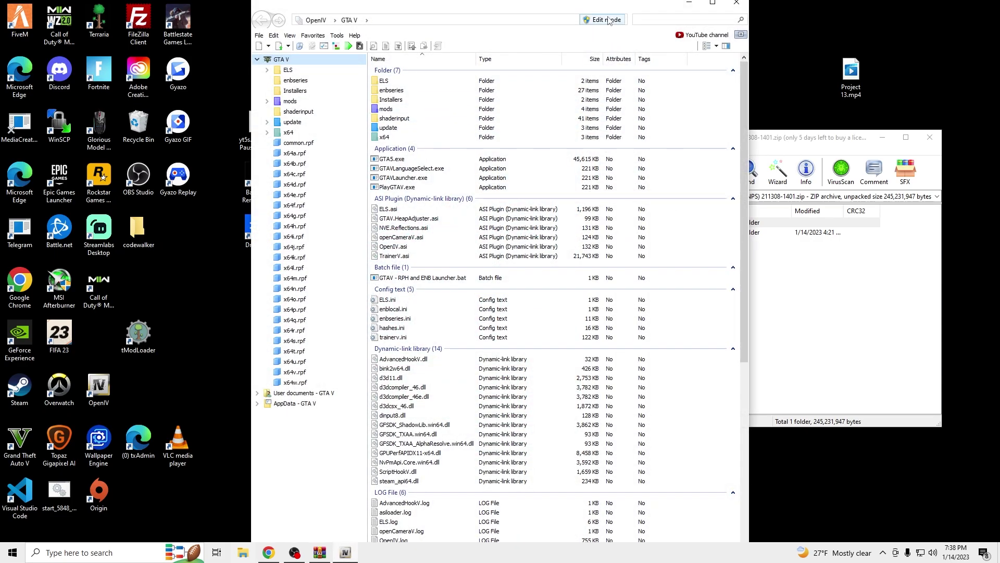
click(606, 20)
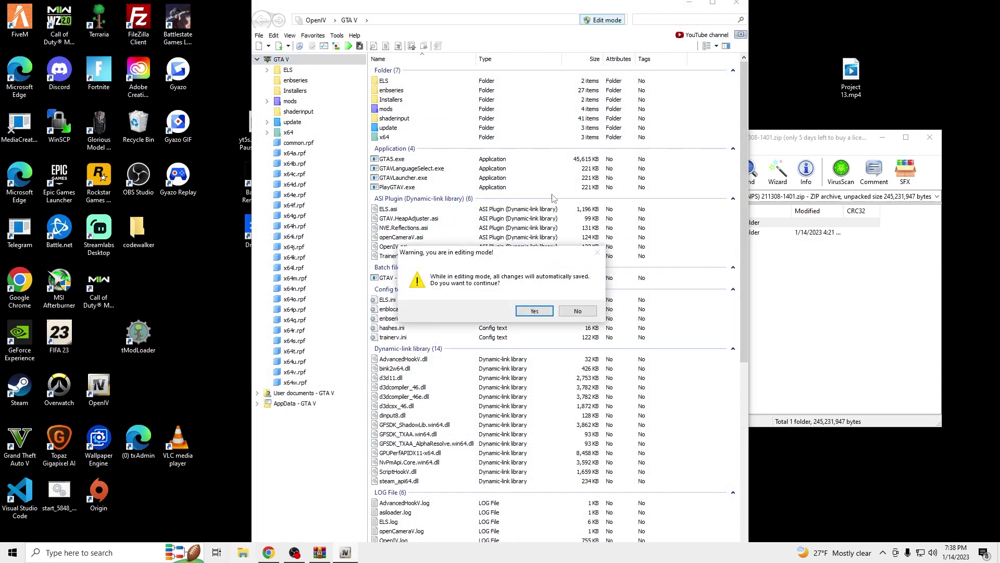
click(534, 312)
Step: Check in the ASI Manager that ASI Loader and OpenIV.ASI are installed
click(354, 35)
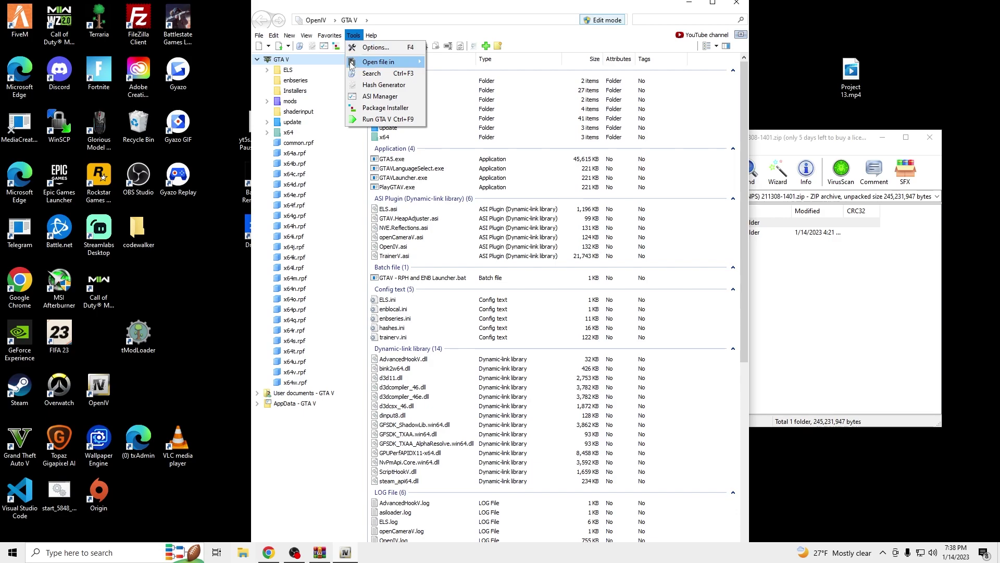
click(373, 97)
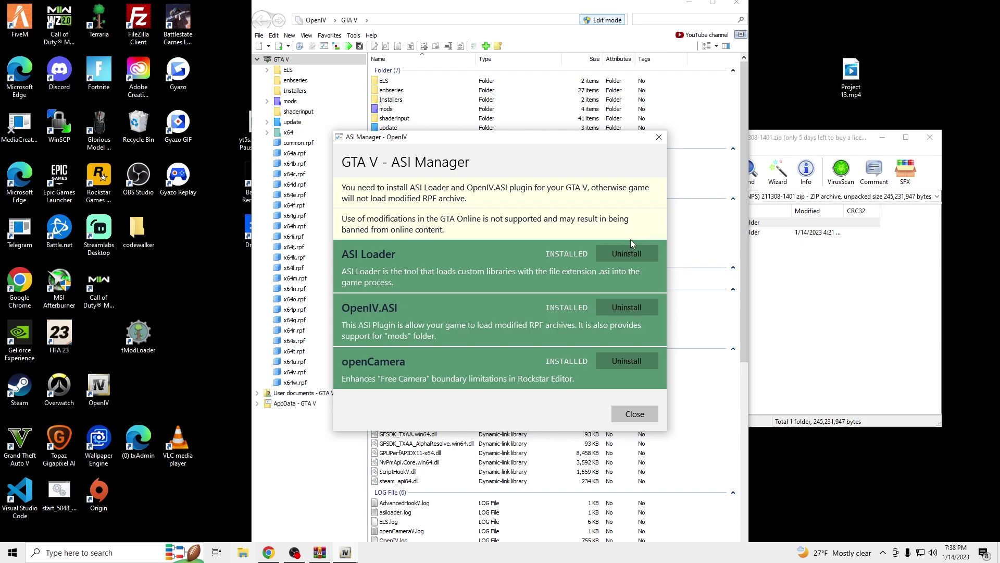
click(659, 137)
Step: Open the pack folder in the archive and browse OpenIV to mods\update\x64\dlcpacks
click(848, 253)
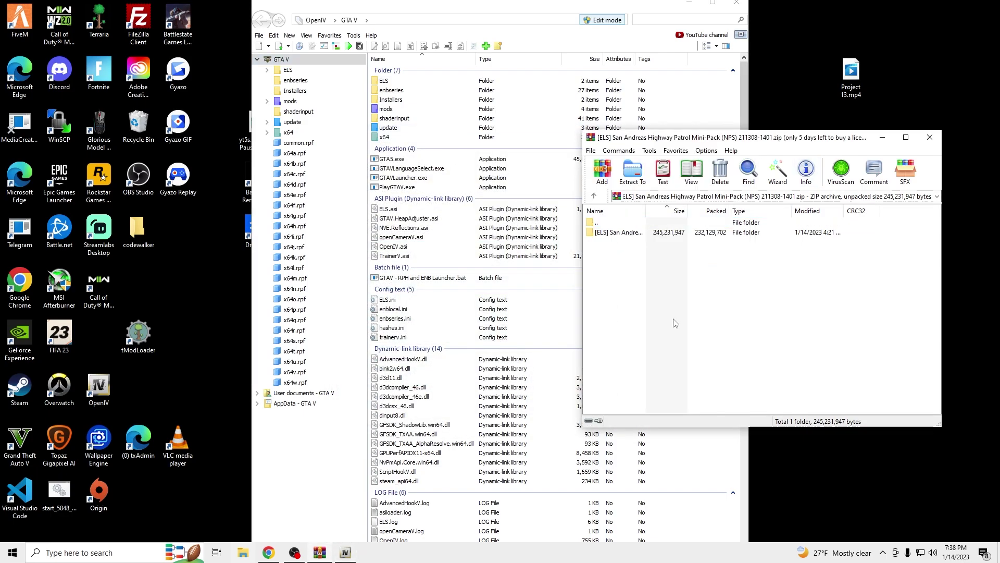
drag(633, 137, 690, 132)
double_click(742, 228)
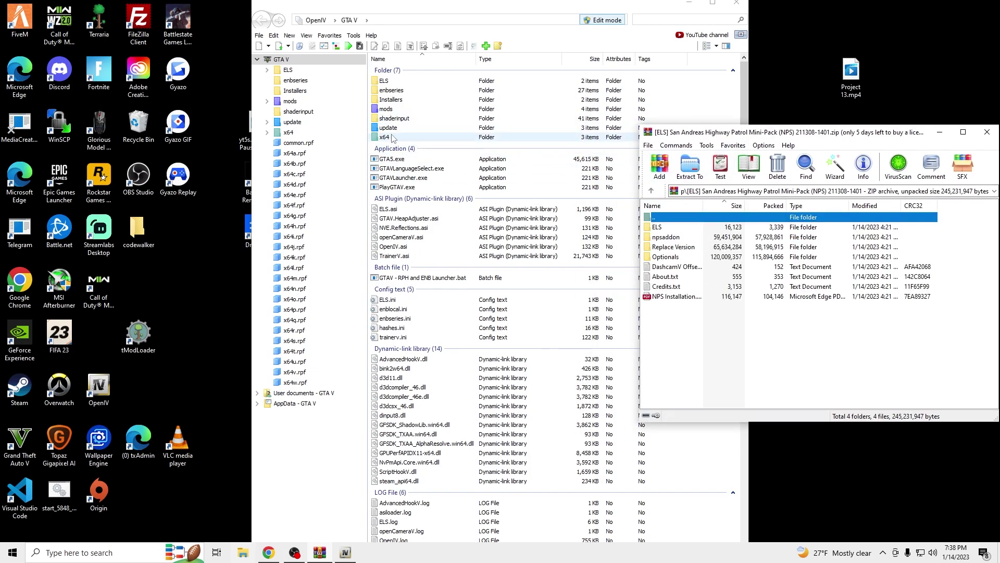
double_click(415, 109)
double_click(414, 81)
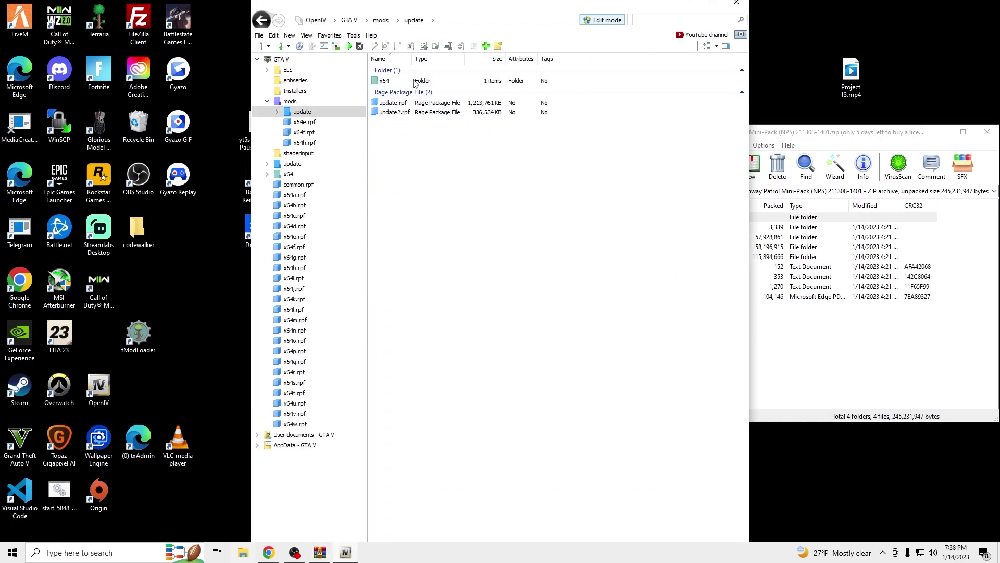
double_click(415, 81)
double_click(415, 82)
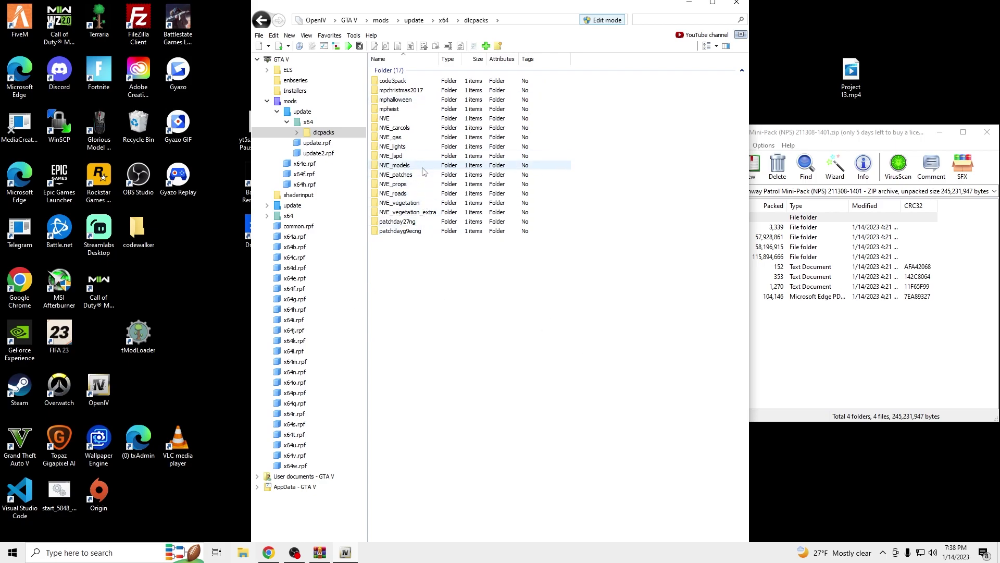
Step: Drag the npsaddon folder from the archive into dlcpacks
click(764, 328)
drag(672, 237, 483, 265)
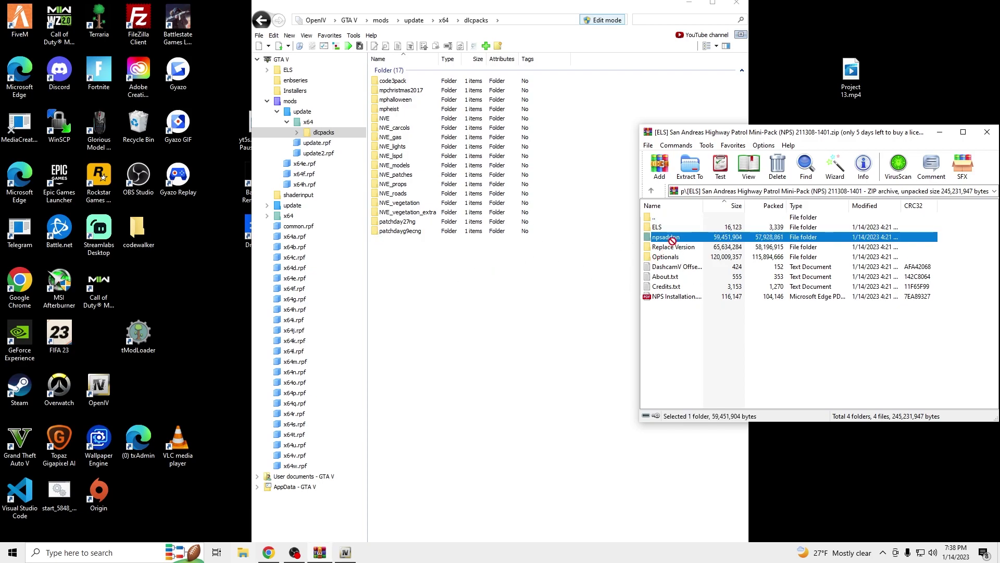
drag(425, 287, 425, 288)
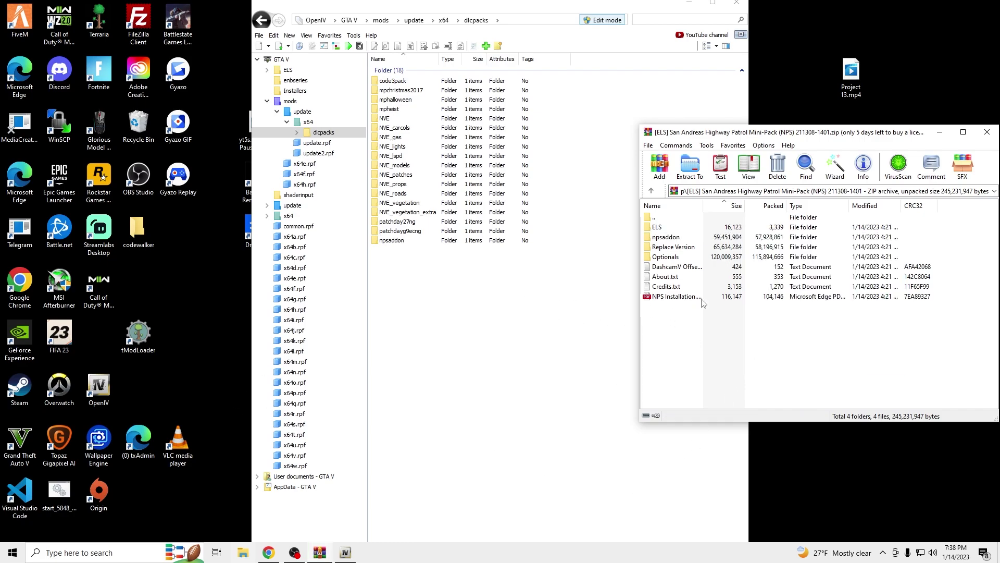
Step: Copy the npsaddon folder name through the Rename field
click(400, 243)
right_click(398, 245)
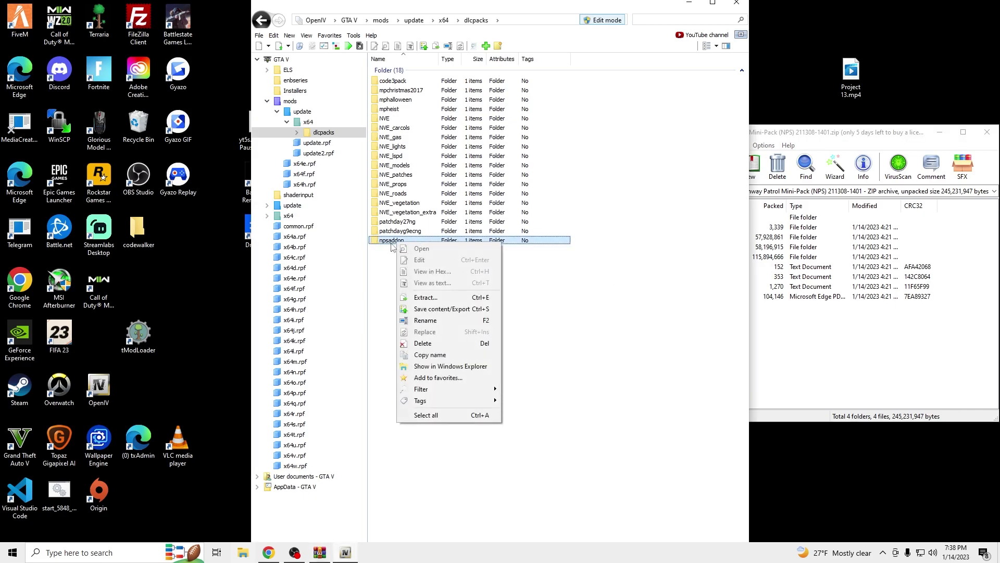
click(425, 320)
right_click(396, 242)
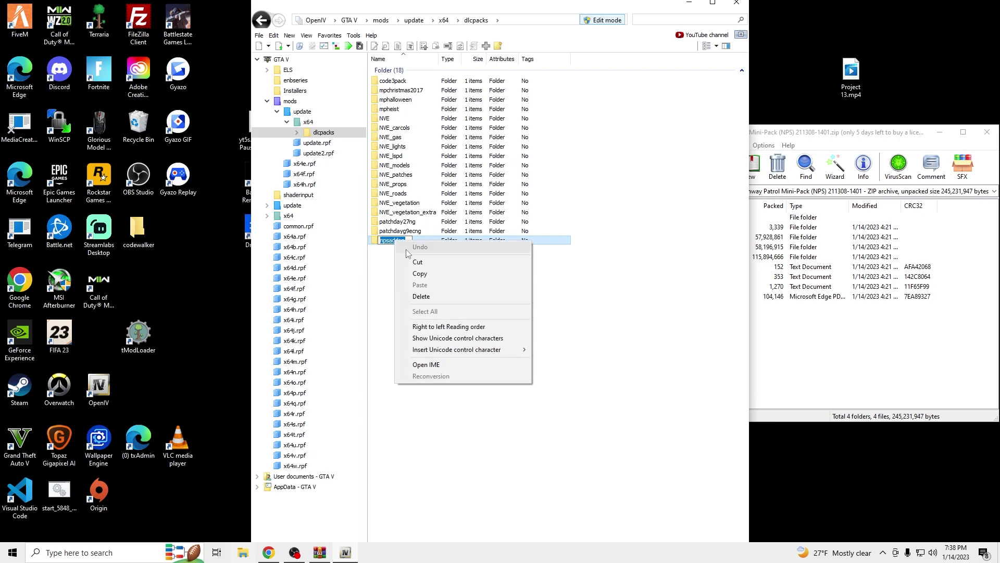
click(432, 272)
Step: Open the GTA5 code line text file from Documents and replace lasd with npsaddon
click(217, 552)
click(244, 556)
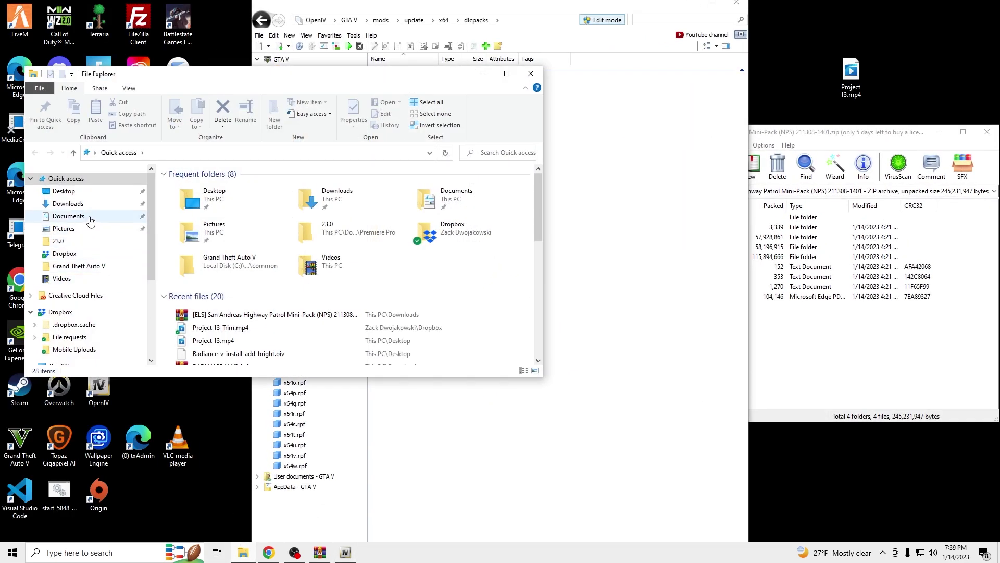
click(90, 221)
double_click(283, 324)
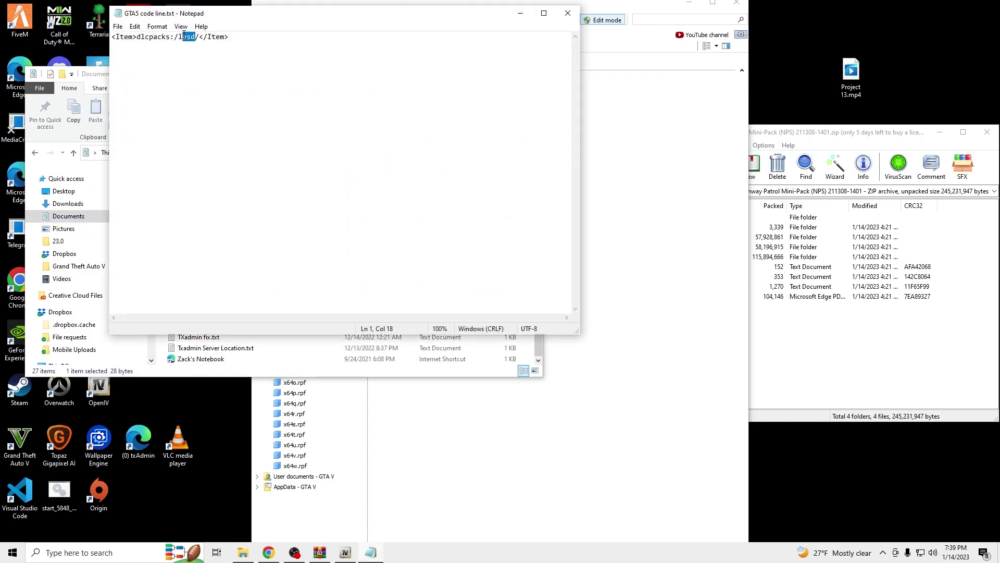
right_click(191, 36)
click(208, 83)
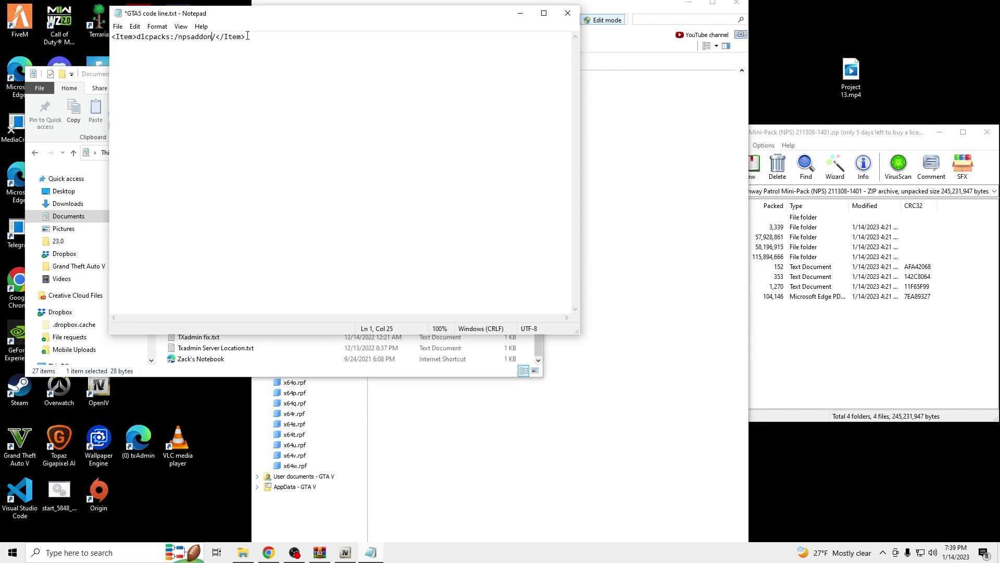
Step: Copy the <Item>dlcpacks:/npsaddon/</Item> line, then close Notepad without saving
drag(245, 36, 111, 38)
right_click(133, 34)
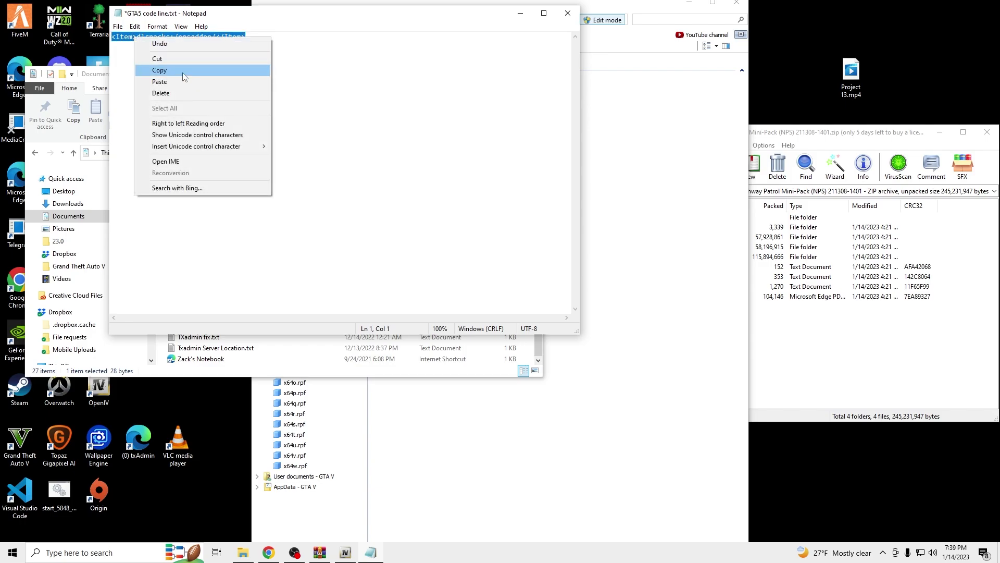
click(185, 71)
click(567, 13)
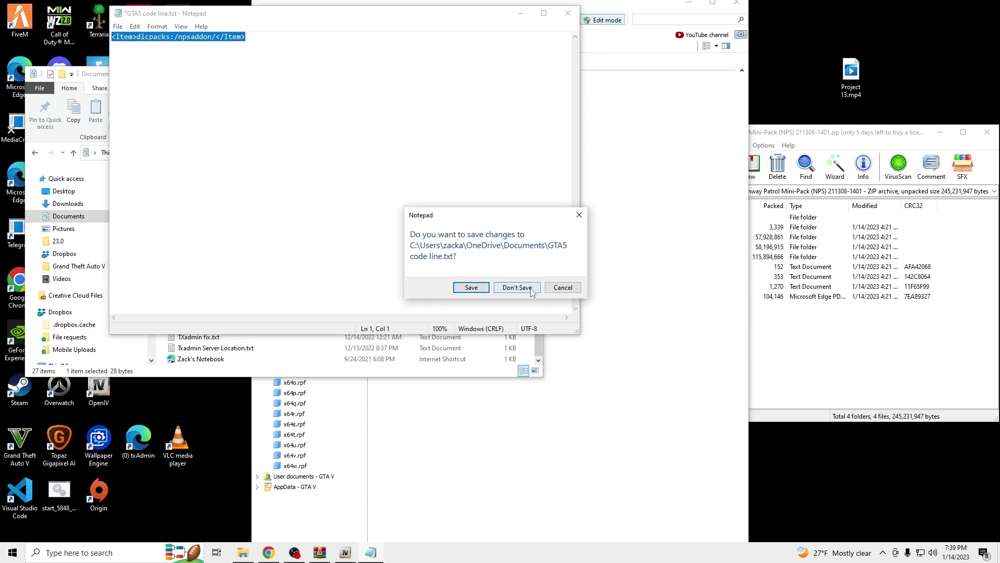
click(531, 289)
click(531, 73)
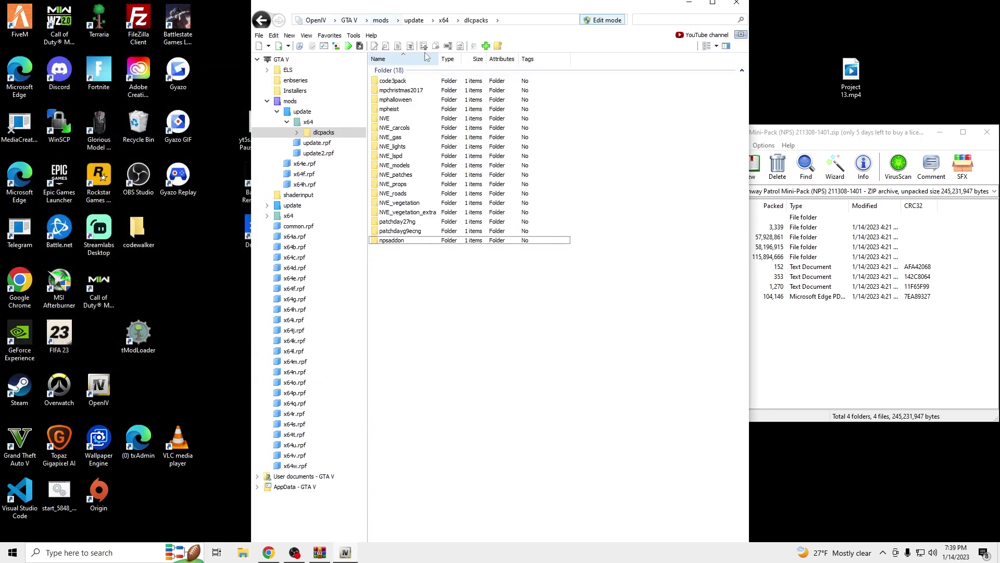
Step: Browse to the mods copy of update.rpf > common > data and right-click dlclist.xml
click(349, 20)
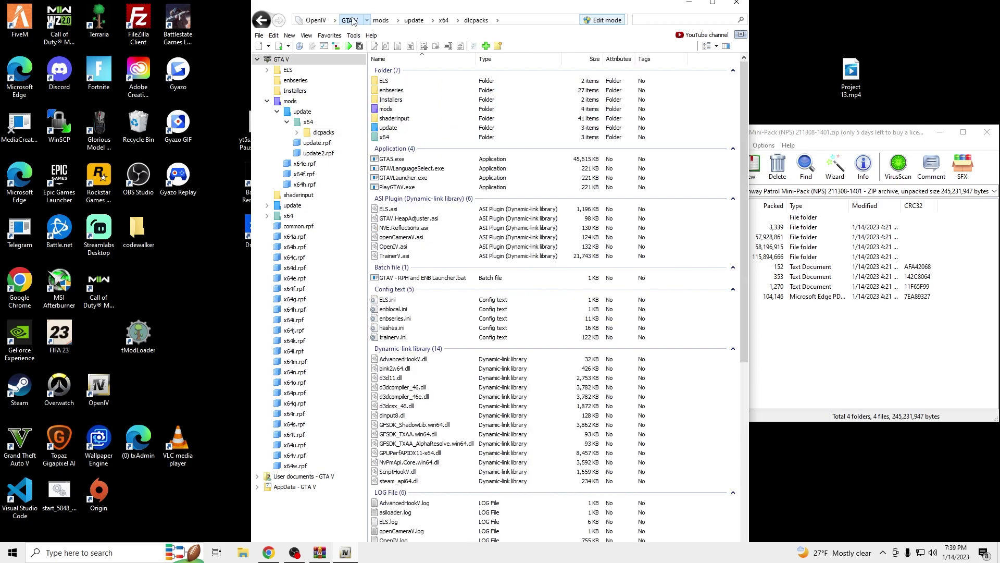
double_click(422, 132)
double_click(415, 102)
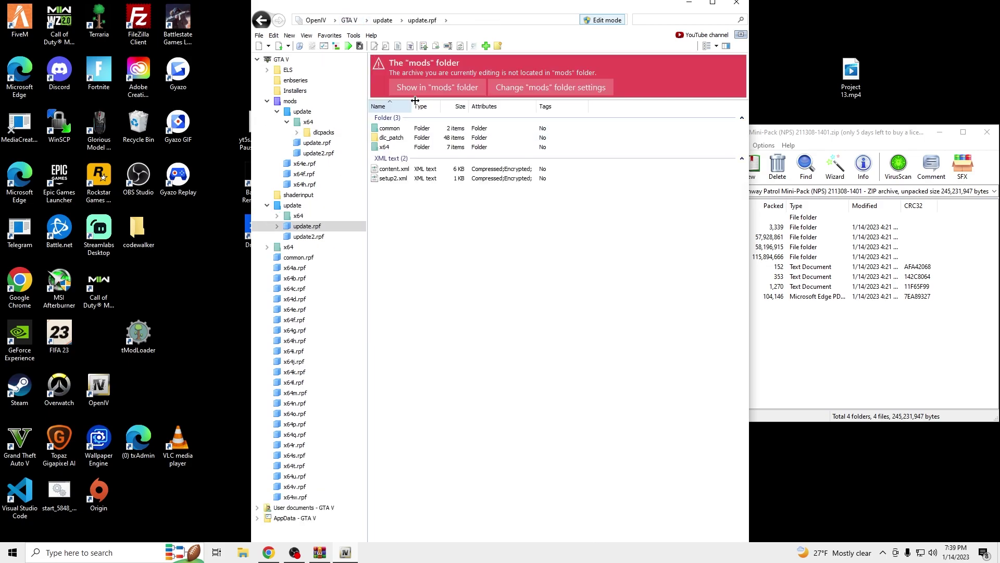
click(431, 90)
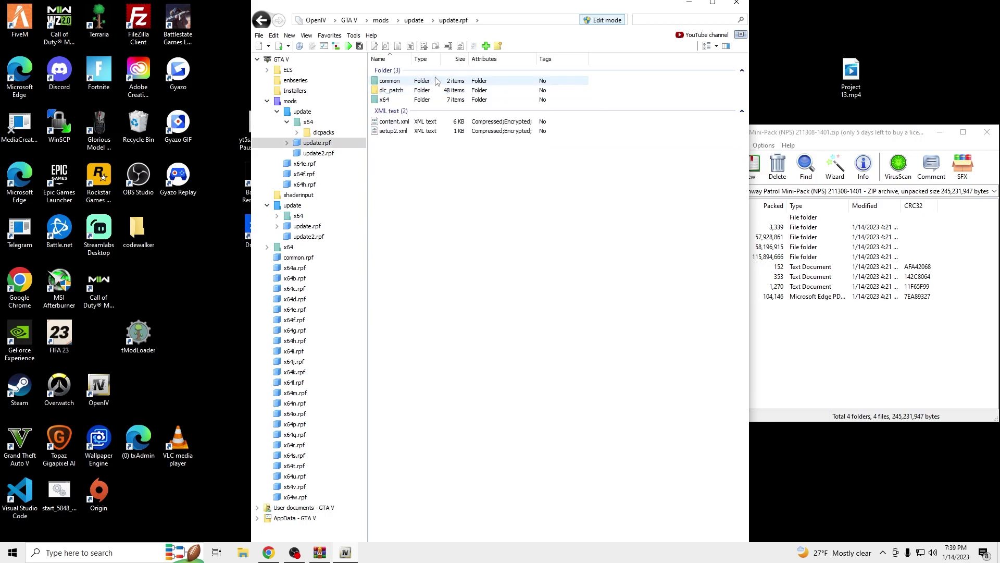
double_click(436, 81)
double_click(437, 81)
scroll(427, 279, down, 1)
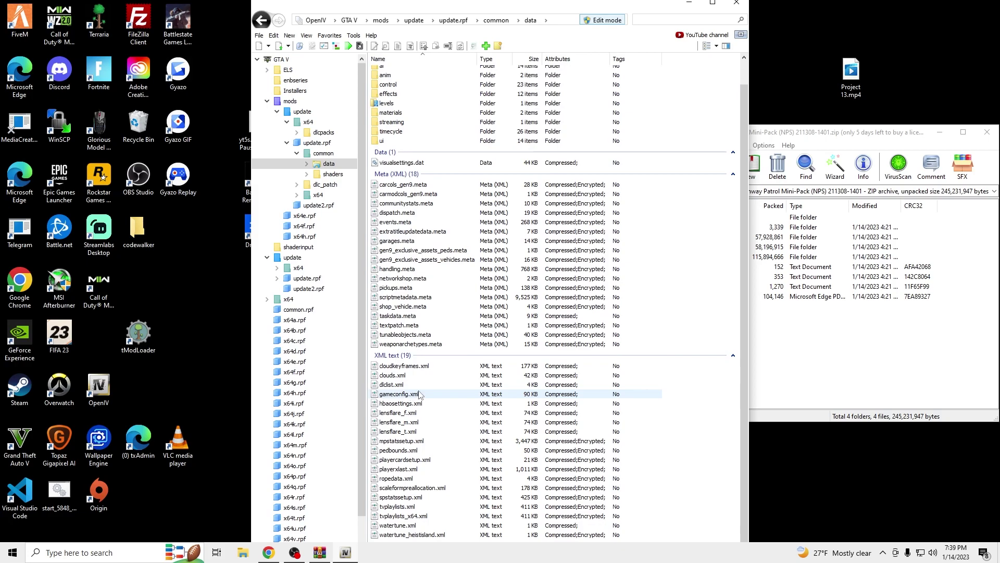
click(397, 387)
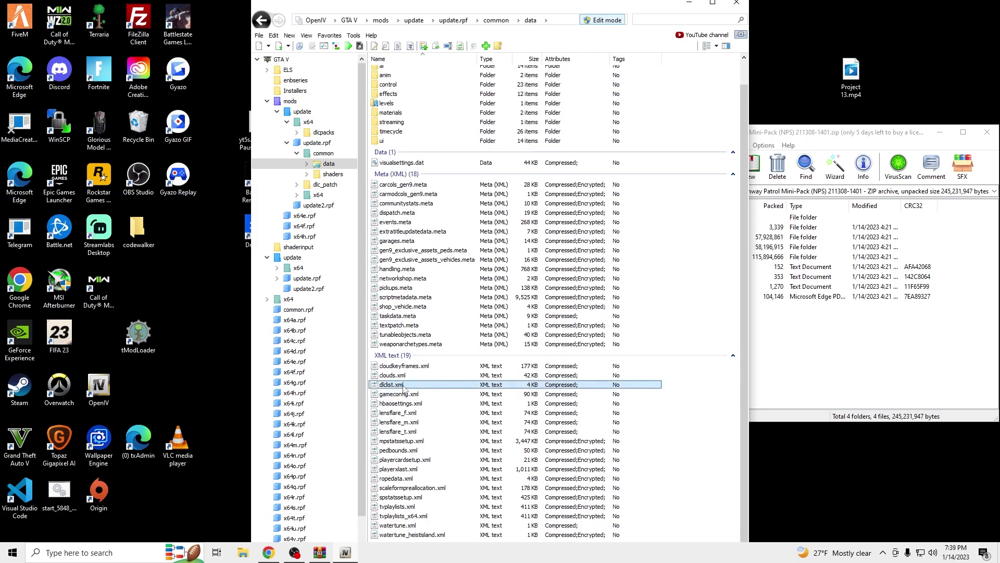
right_click(410, 388)
Step: Paste <Item>dlcpacks:/npsaddon/</Item> on a new line after code3pack and save dlclist.xml
click(425, 234)
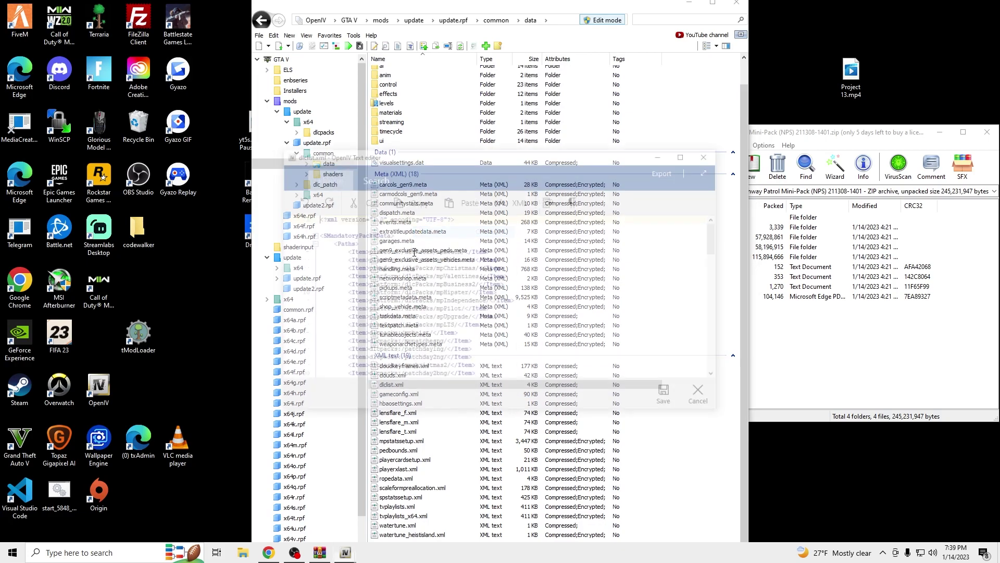
scroll(423, 304, down, 20)
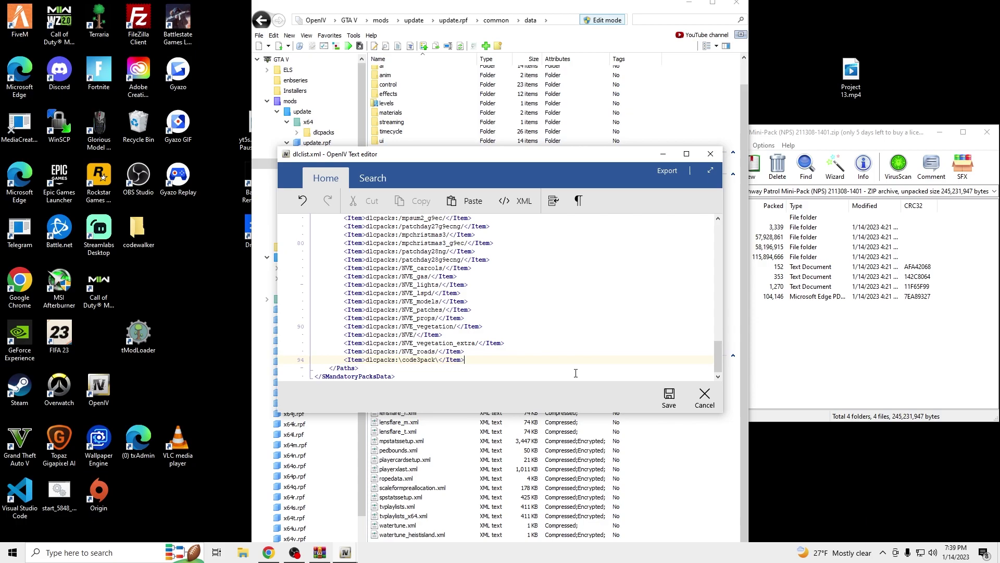
key(Return)
key(ctrl+v)
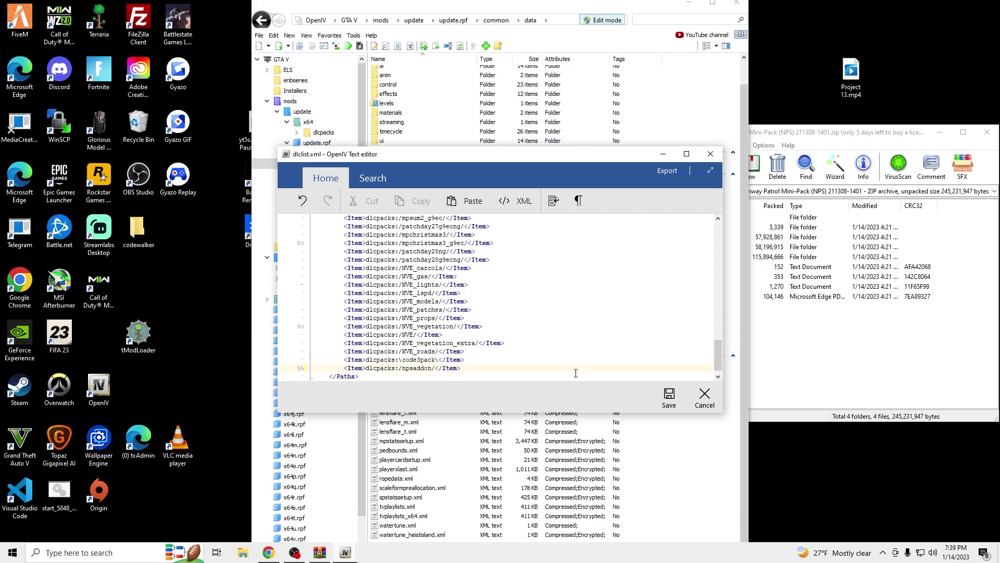
click(670, 397)
click(693, 384)
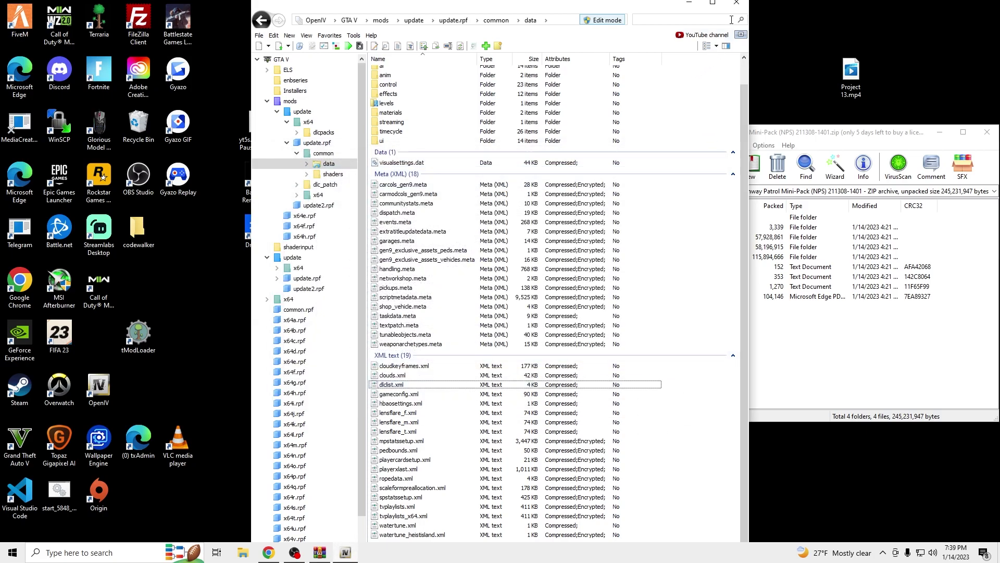
Step: Close OpenIV and open the ELS folder inside the WinRAR archive
click(737, 2)
drag(769, 132, 594, 111)
key(Down)
key(Return)
click(527, 239)
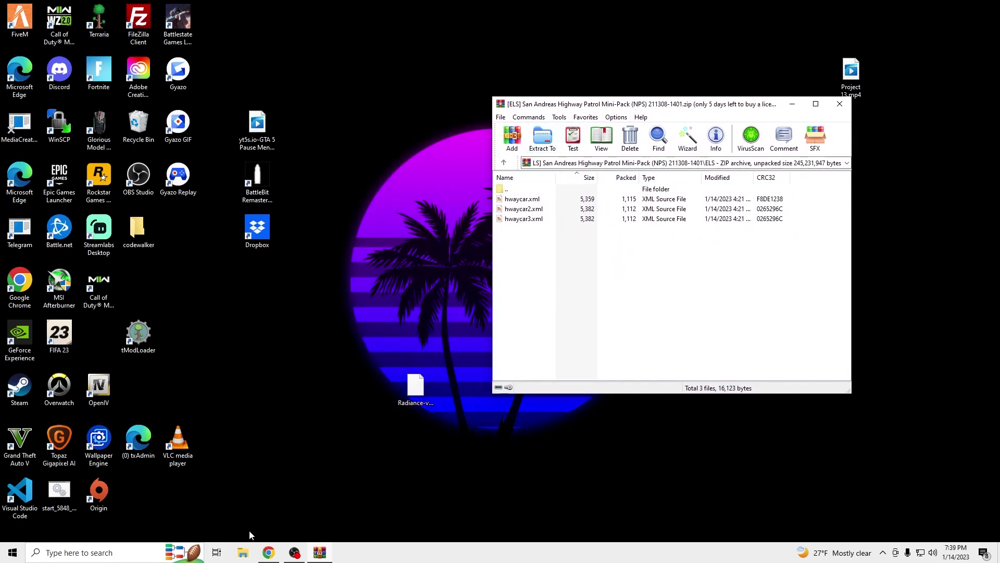
Step: Drag the three hwaycar XML files into Grand Theft Auto V\ELS\pack_default
click(243, 552)
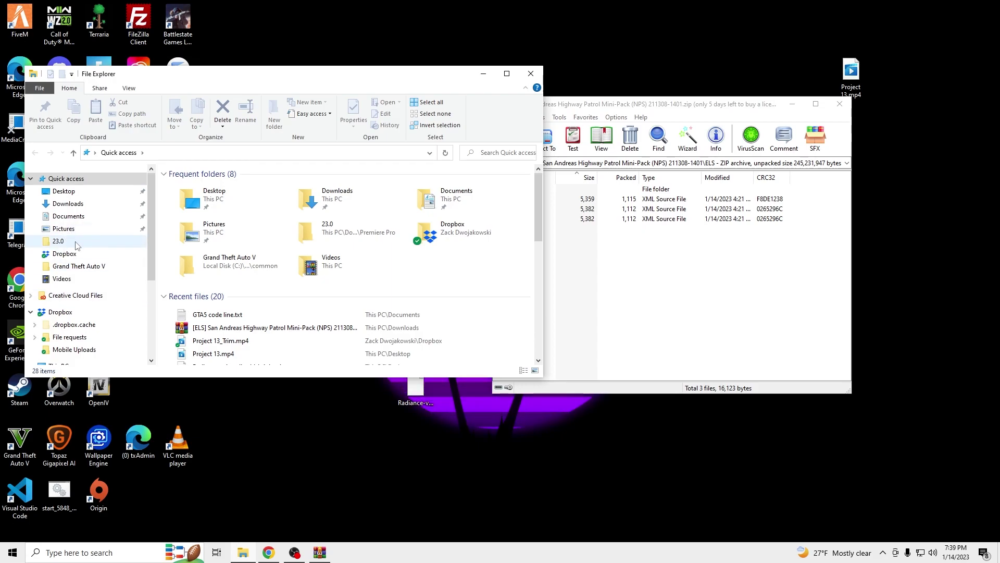
click(78, 266)
click(206, 189)
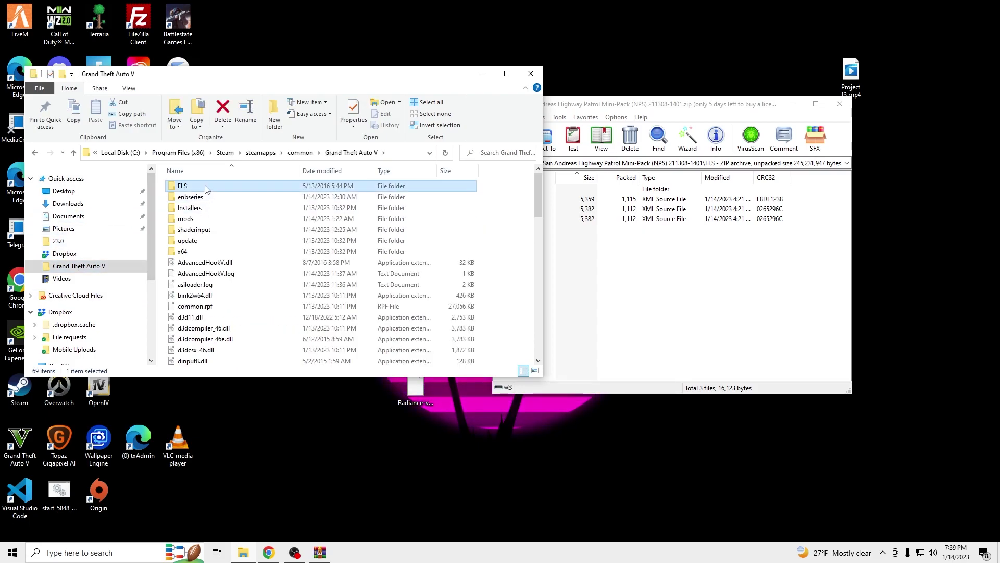
double_click(206, 188)
double_click(205, 187)
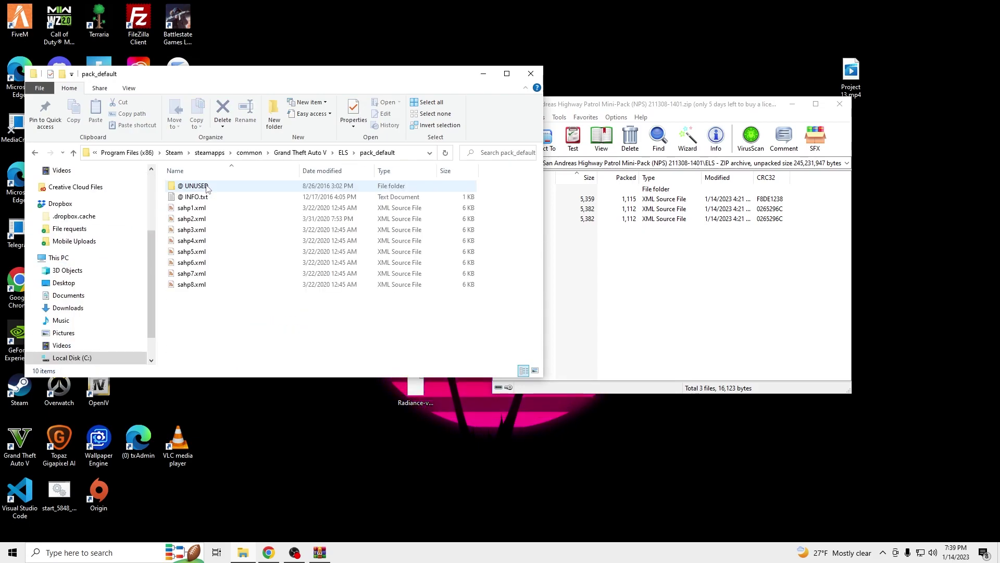
click(549, 261)
drag(515, 255, 330, 324)
click(621, 309)
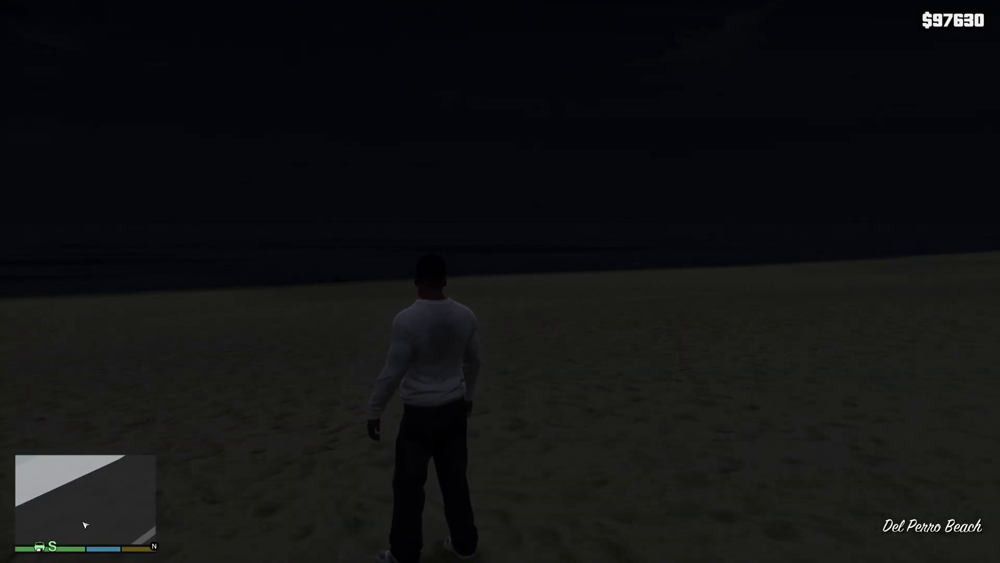
Step: Open the F3 trainer's Vehicle Spawning > Added Vehicles Menu 1
key(F3)
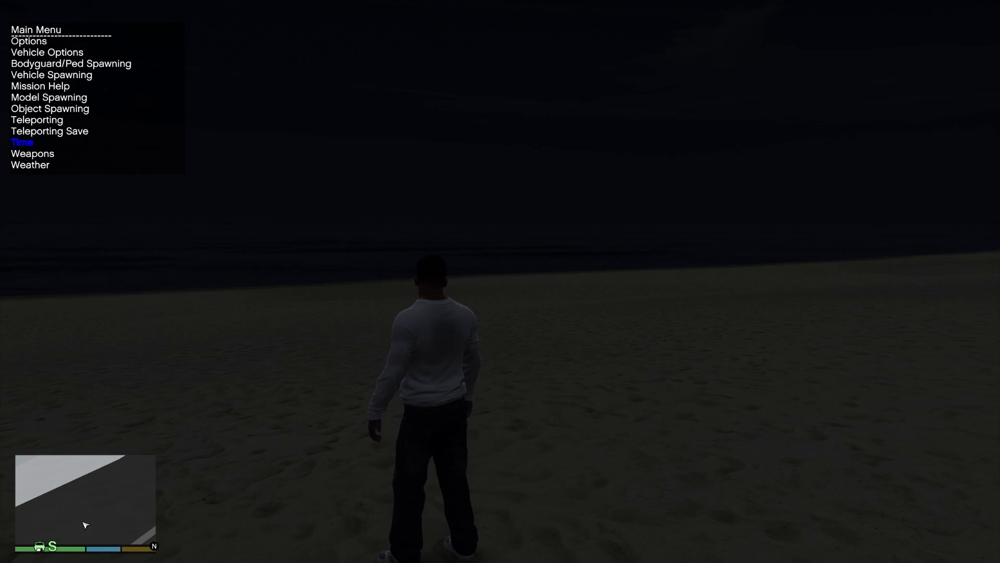
key(Down)
key(Down)
key(Down)
key(Down)
key(Down)
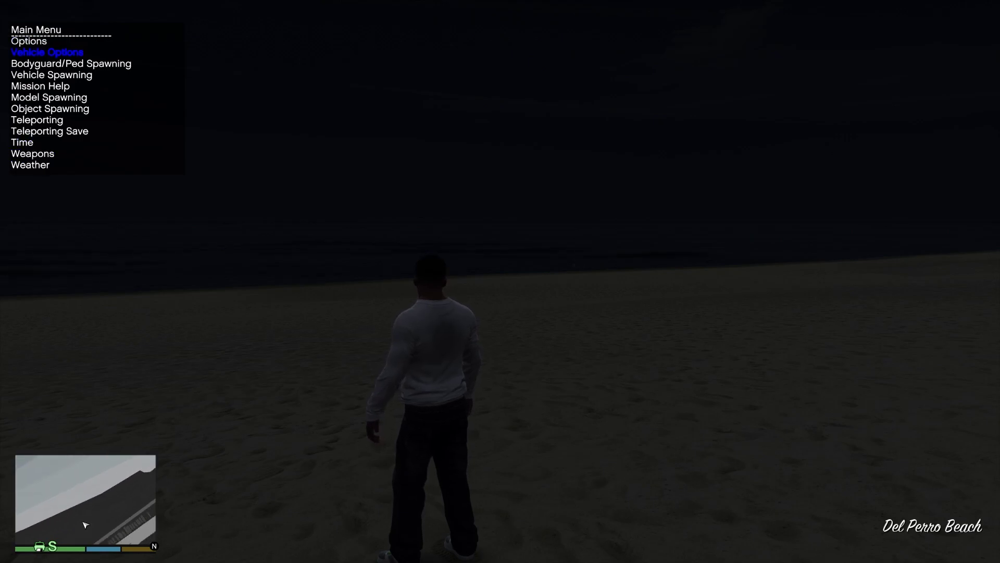
key(Down)
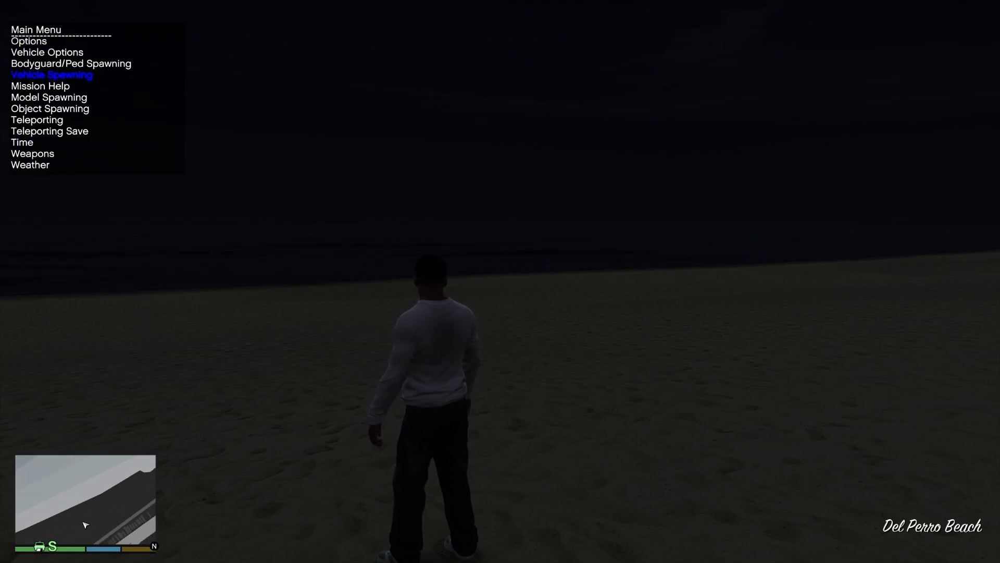
key(Return)
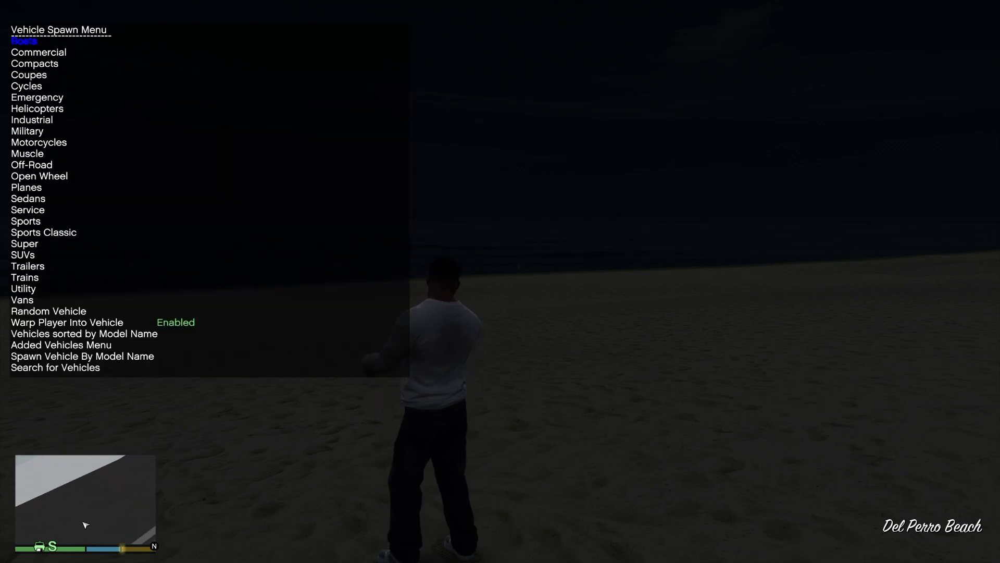
key(Up)
key(Up)
key(Up)
key(Return)
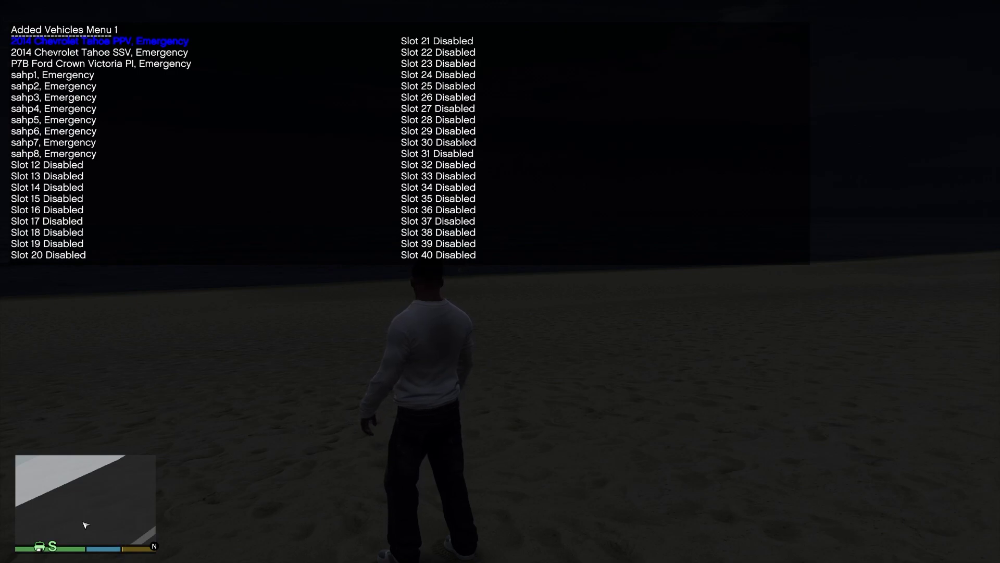
Step: Browse the added vehicles list of Tahoe PPV, Tahoe SSV, Crown Victoria and sahp1–sahp8
key(Down)
key(Down)
key(Down)
key(Down)
key(Down)
key(Down)
key(Down)
key(Down)
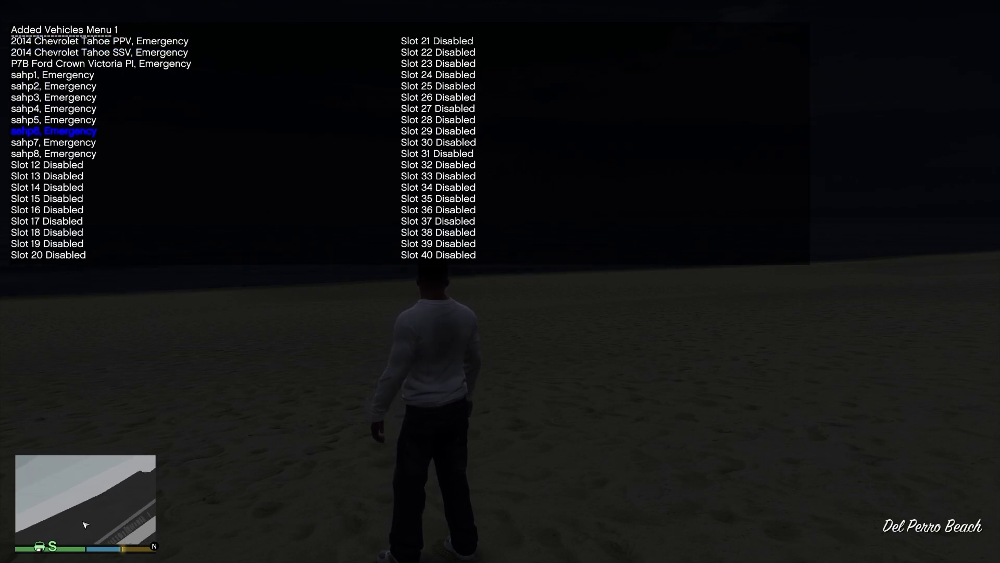
key(Down)
key(Down)
key(Up)
key(Up)
key(Up)
key(Up)
key(Up)
key(Up)
key(Up)
key(Up)
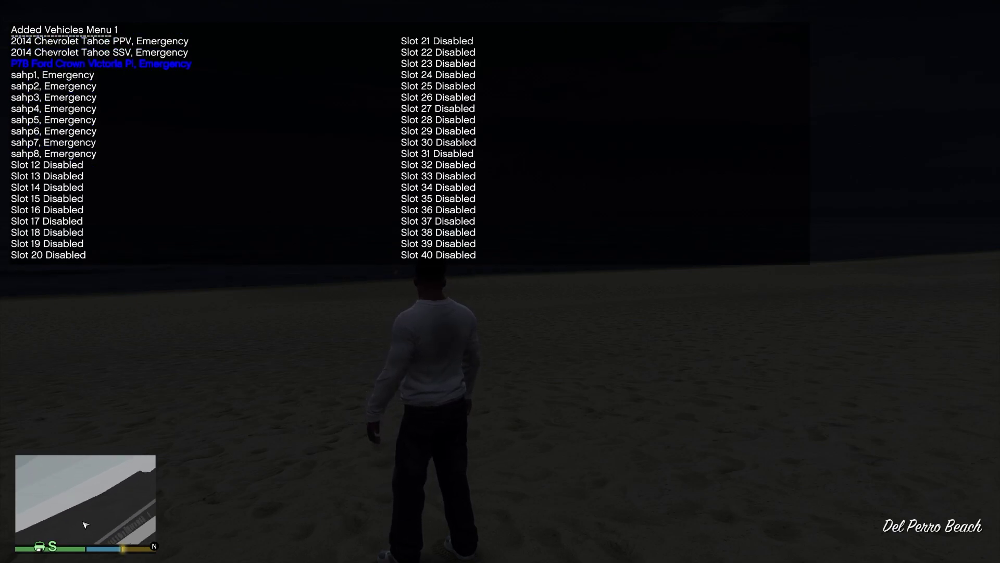
key(Up)
key(Up)
key(Down)
key(Down)
key(Up)
key(Up)
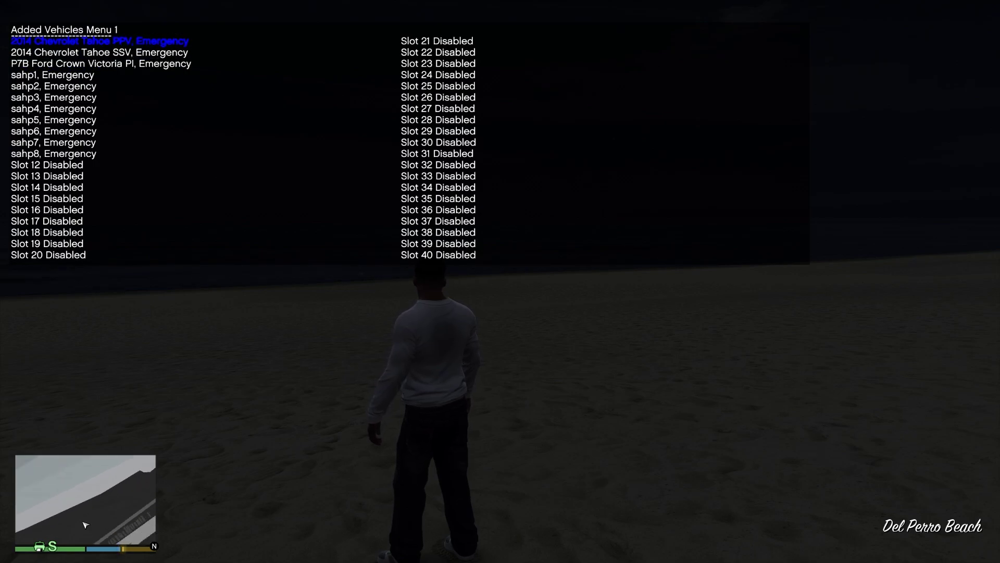
Step: Spawn the 2014 Chevrolet Tahoe PPV, Tahoe SSV and P7B Ford Crown Victoria PI on Del Perro Beach
key(w)
key(F3)
key(Return)
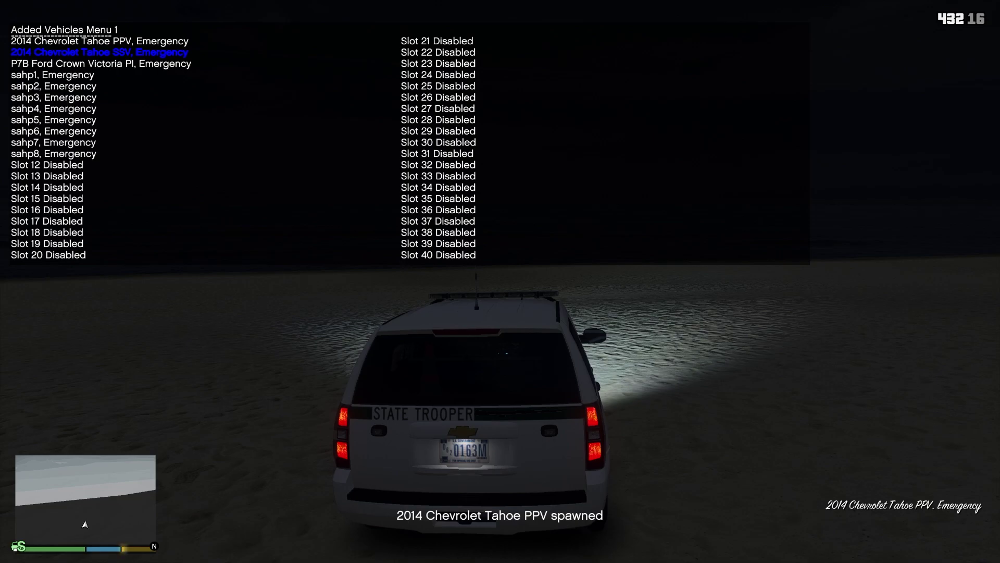
key(Return)
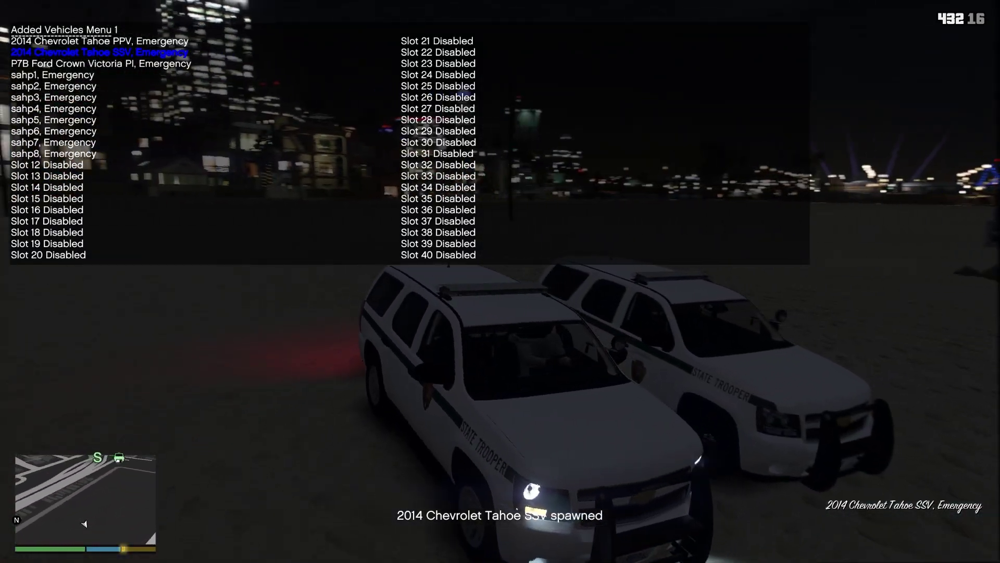
key(Down)
key(F3)
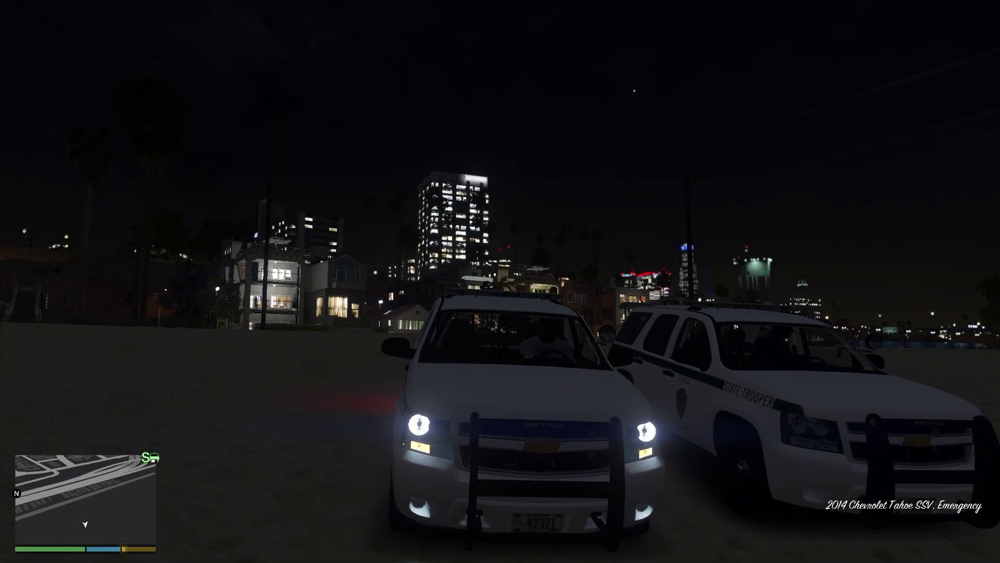
key(F3)
key(Return)
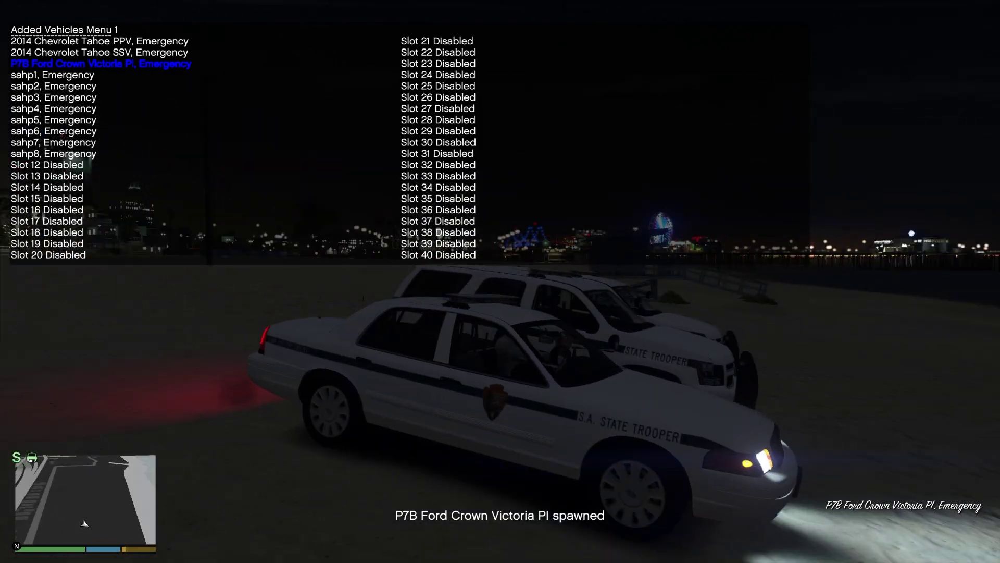